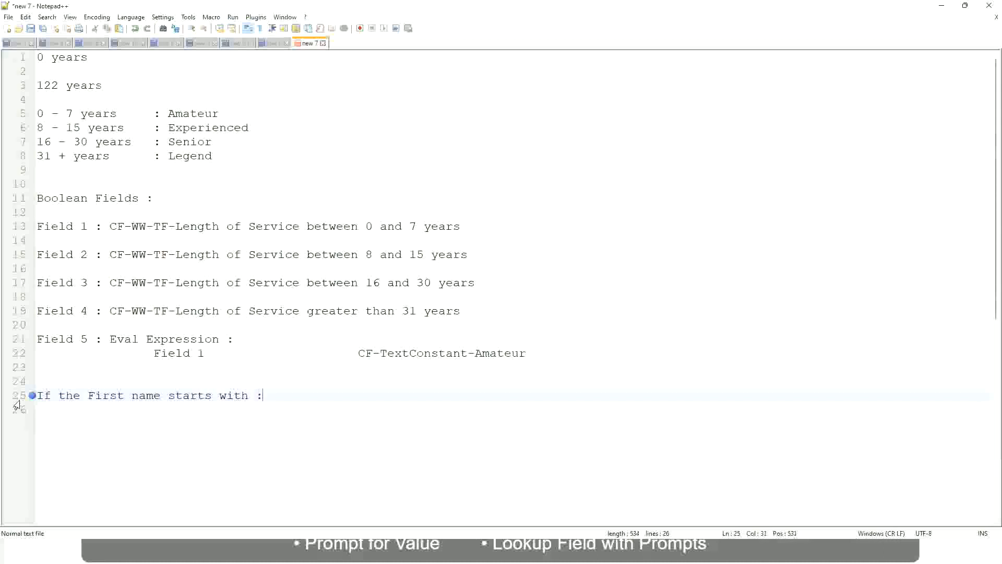
Complete the "If the First name starts with :" line with the range A - G and the result "A Listers" in double quotes
text(A - G)
text(: A lI)
key(BackSpace)
text(Listers)
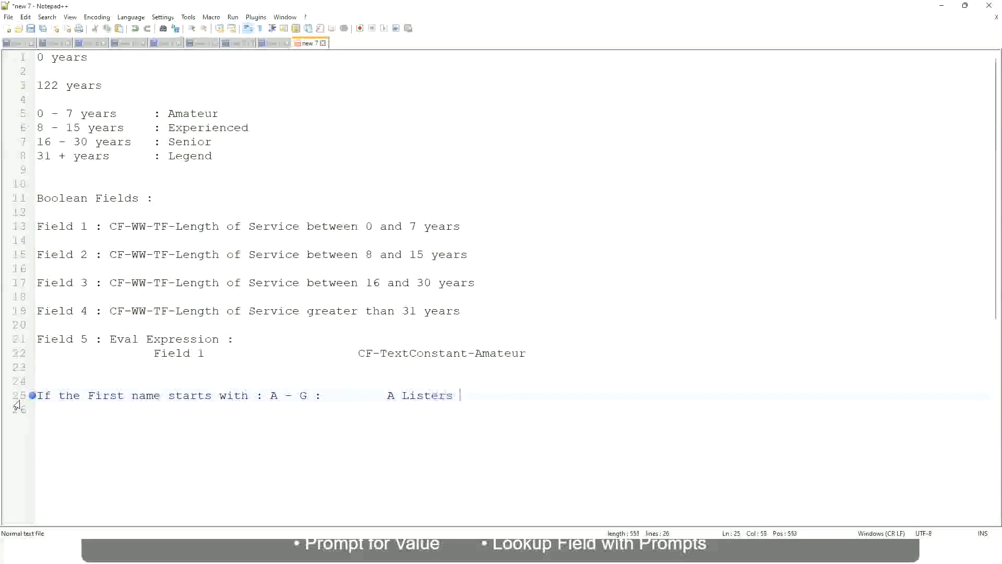
key(BackSpace)
key(ctrl+Left)
text("")
key(Right)
key(BackSpace)
key(Right)
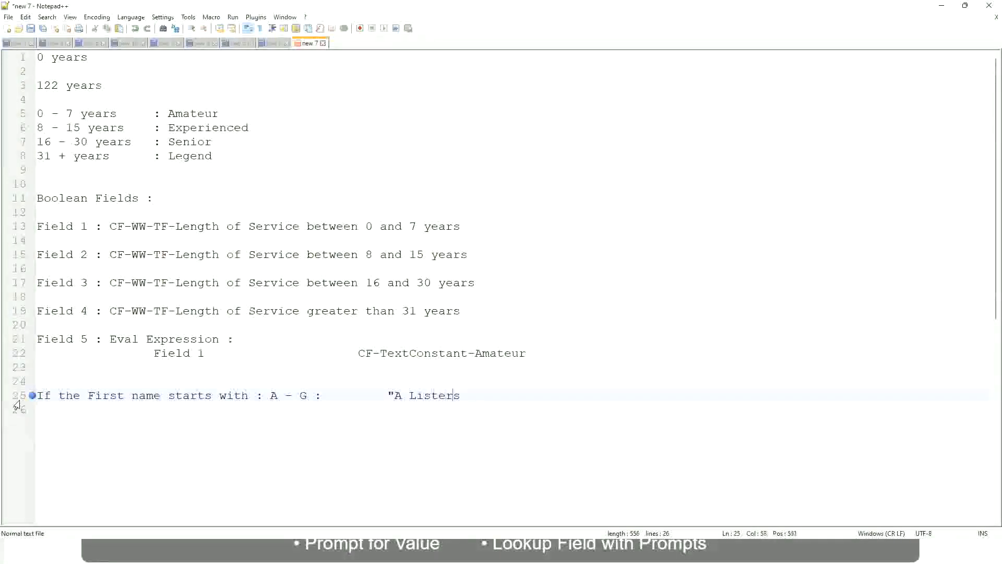
key(Return)
text(")
Add a line below for the range H - P with the result "His Majesty" in quotes, aligned with the line above
key(Return)
text(H -)
text(P)
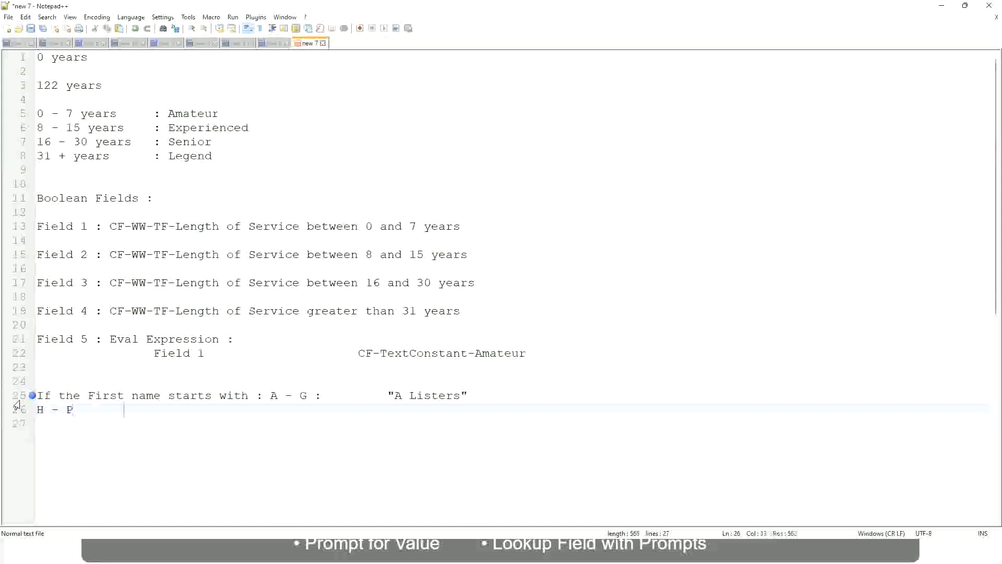
key(Tab)
key(Tab)
key(Tab)
key(Tab)
key(Tab)
key(Tab)
key(Tab)
key(Tab)
text(:)
key(Tab)
key(Tab)
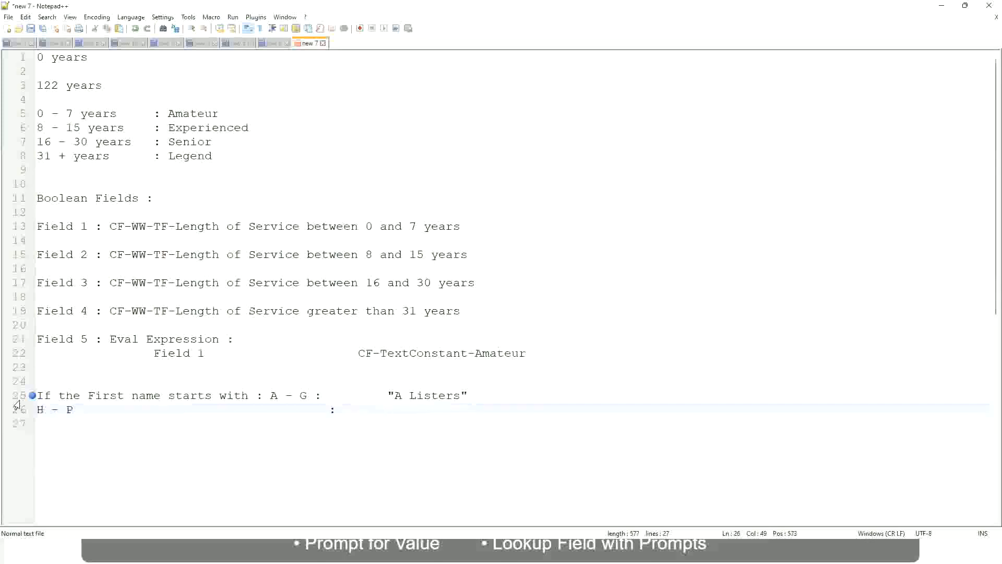
text("His Majesty)
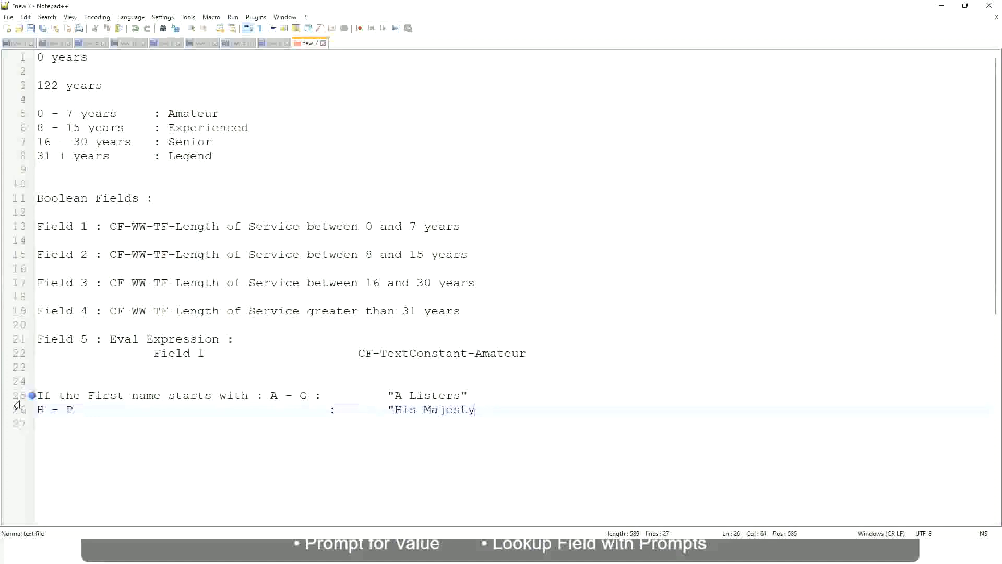
text("")
key(BackSpace)
Add a third line for the range L - Z with the result "Lords" in quotes, aligned with the lines above
key(Return)
text(I)
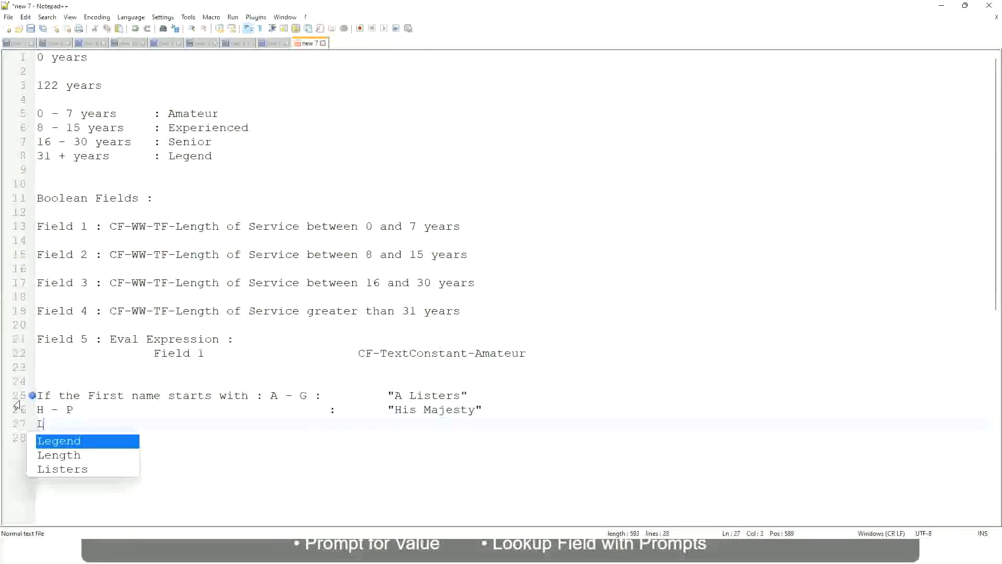
text( - Z)
key(Tab)
key(Tab)
key(Tab)
key(Tab)
key(Tab)
key(Tab)
key(Tab)
key(Tab)
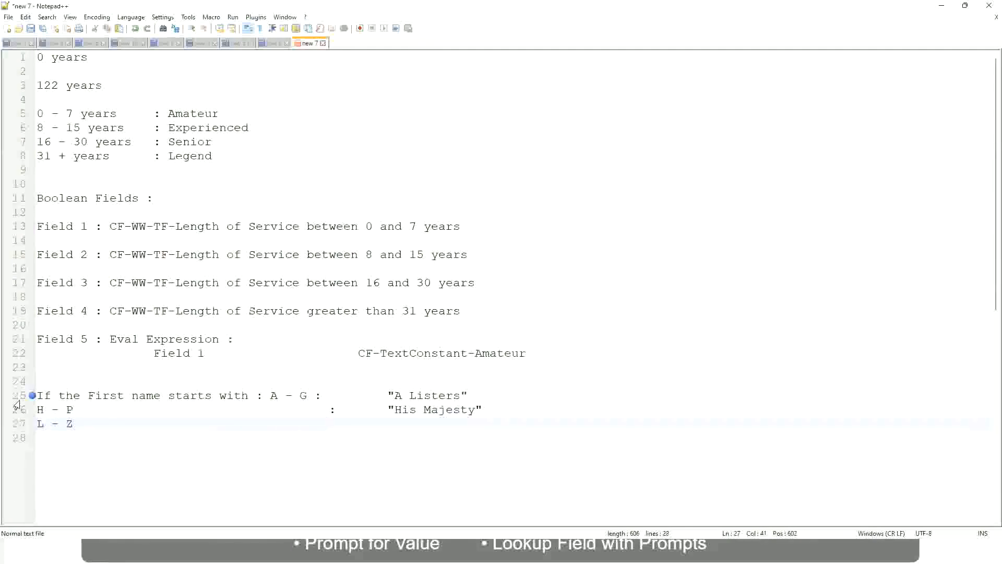
text(:       "Lords)
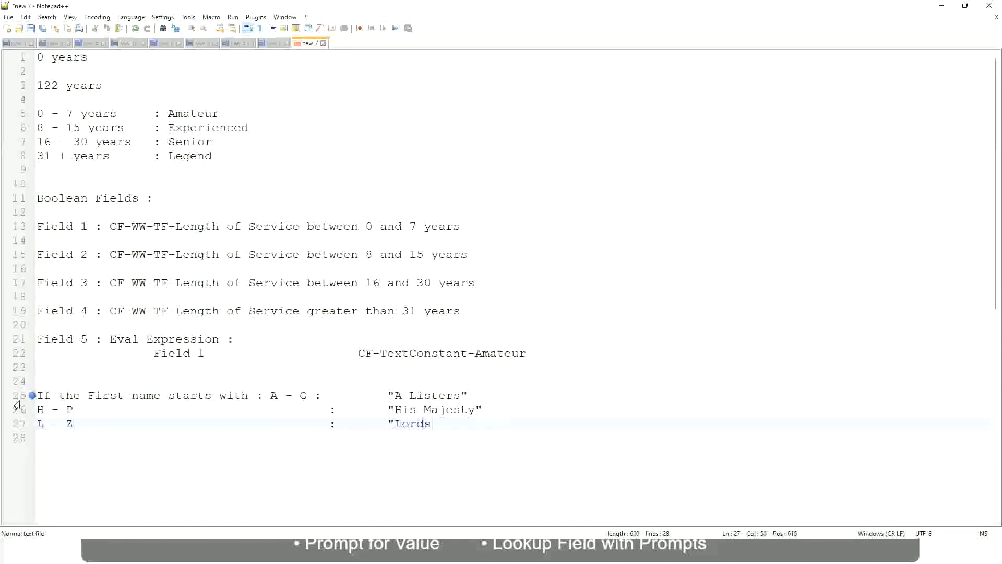
text(")
key(End)
drag(435, 424, 326, 395)
click(412, 395)
drag(389, 395, 468, 395)
click(452, 412)
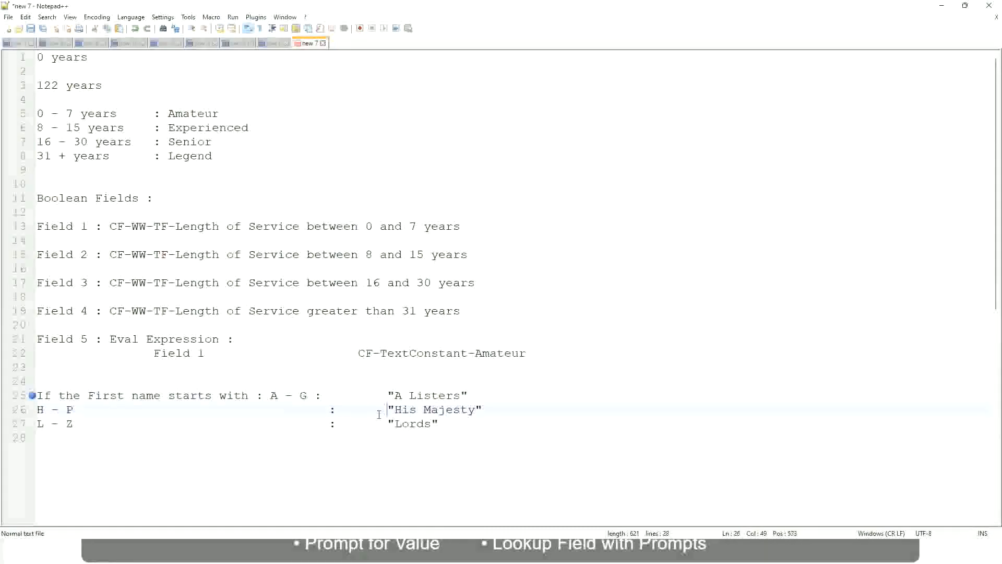
Replace the three First name rule lines with a new line starting with "If"
drag(459, 437, 35, 395)
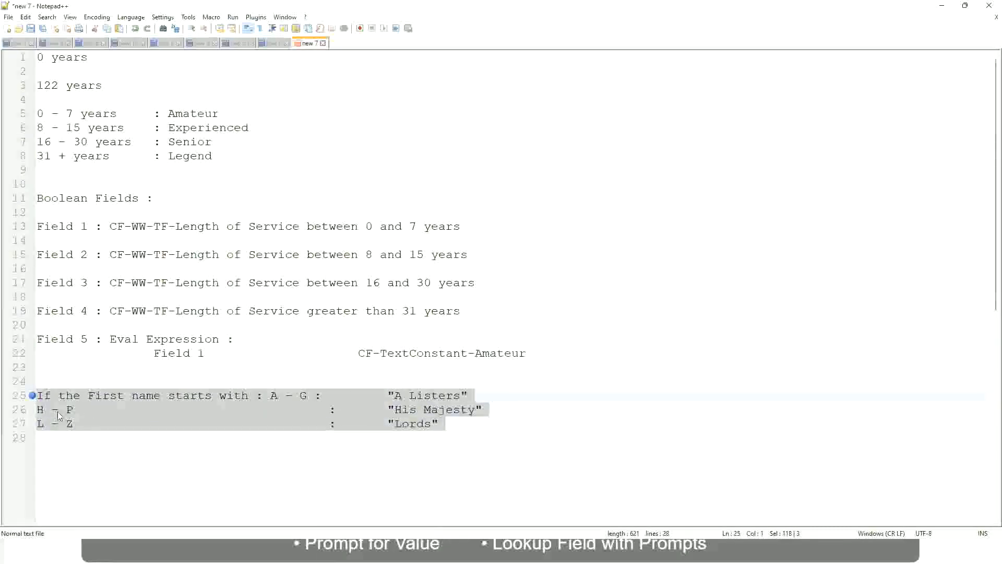
text(If )
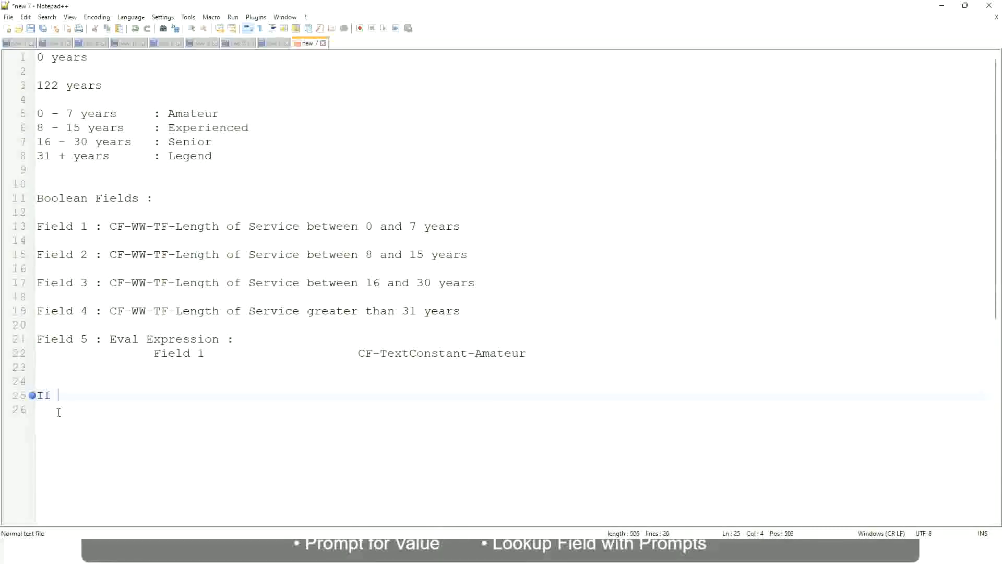
text(Prior E)
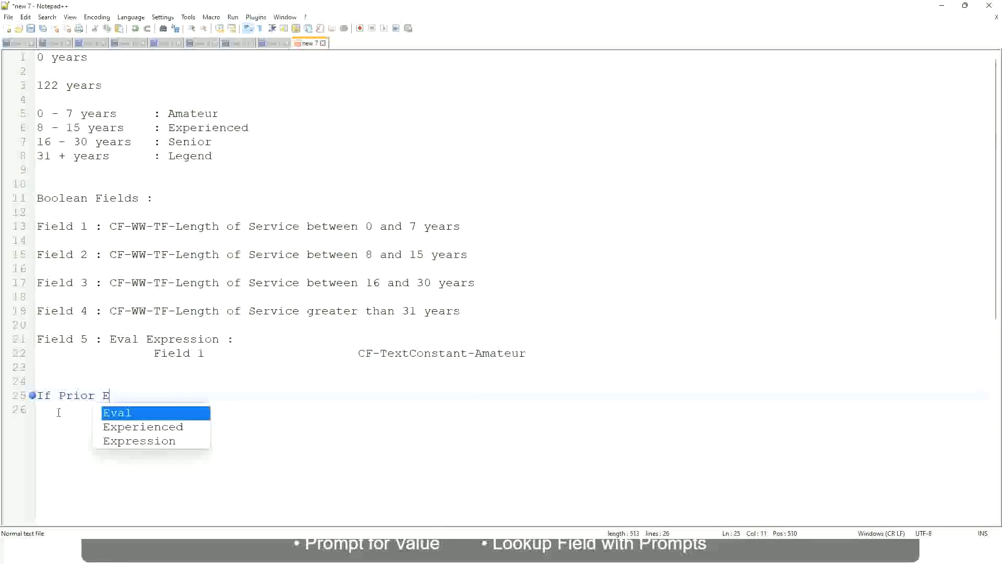
text(xperience)
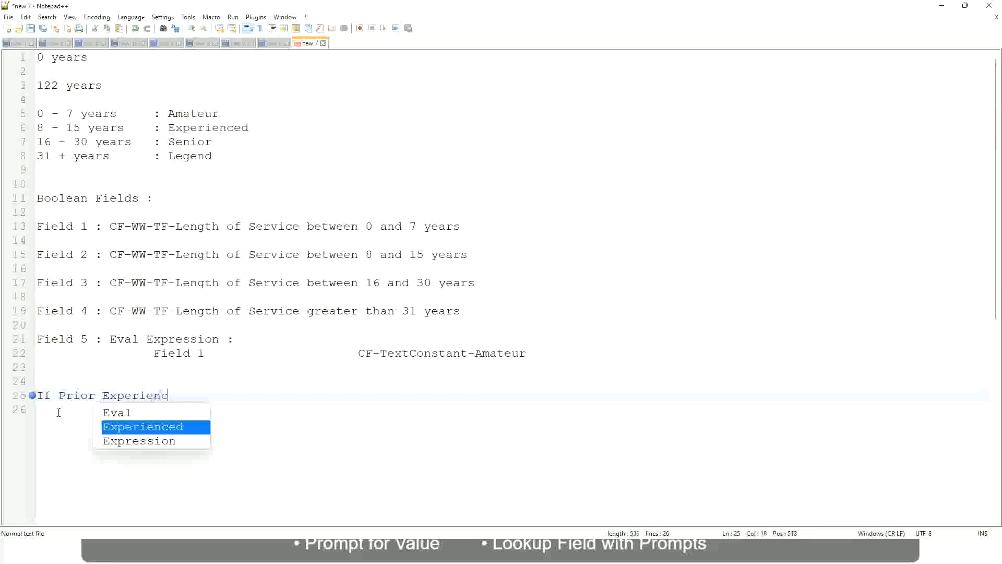
key(BackSpace)
key(BackSpace)
key(BackSpace)
key(BackSpace)
key(BackSpace)
key(BackSpace)
key(BackSpace)
key(BackSpace)
key(BackSpace)
key(BackSpace)
key(BackSpace)
key(BackSpace)
key(BackSpace)
key(BackSpace)
key(BackSpace)
key(BackSpace)
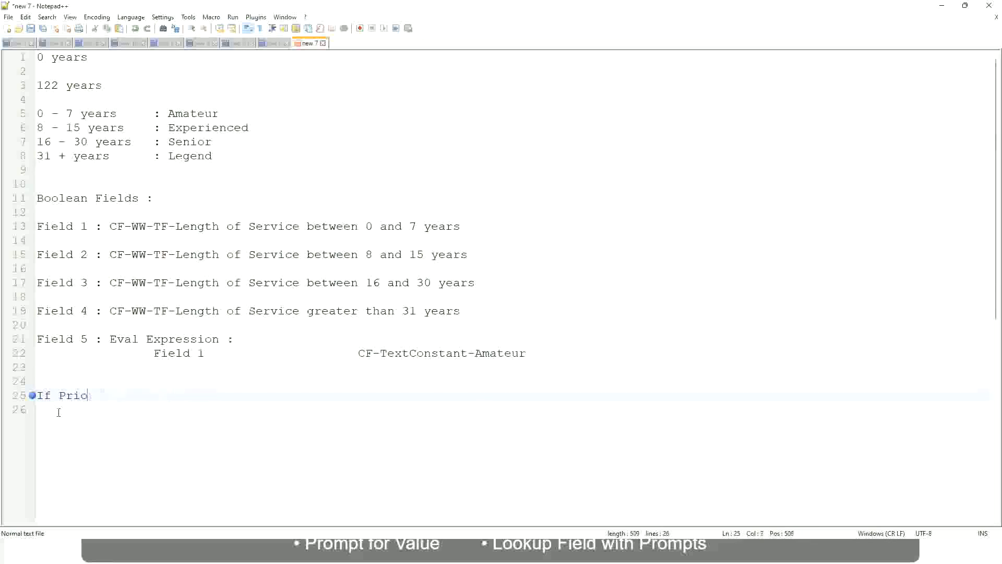
text(Job Profile is )
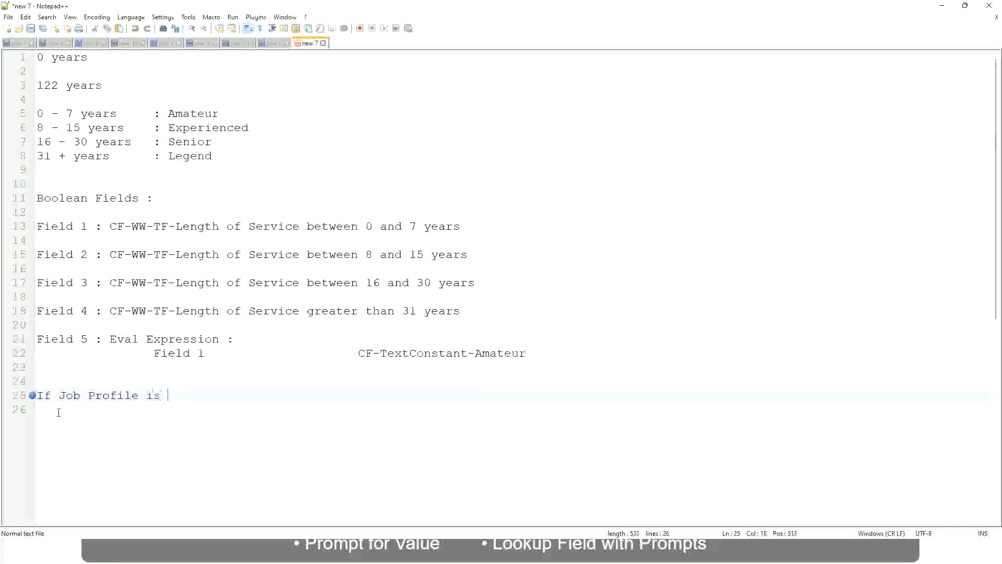
text(: Manager)
key(BackSpace)
key(BackSpace)
key(BackSpace)
key(BackSpace)
key(BackSpace)
key(BackSpace)
key(BackSpace)
key(BackSpace)
key(BackSpace)
key(BackSpace)
key(BackSpace)
key(BackSpace)
key(BackSpace)
key(BackSpace)
key(BackSpace)
key(BackSpace)
key(BackSpace)
key(BackSpace)
key(BackSpace)
key(BackSpace)
Complete the condition on line 25 as "If Management Level is Manager or Above"
text(Manage)
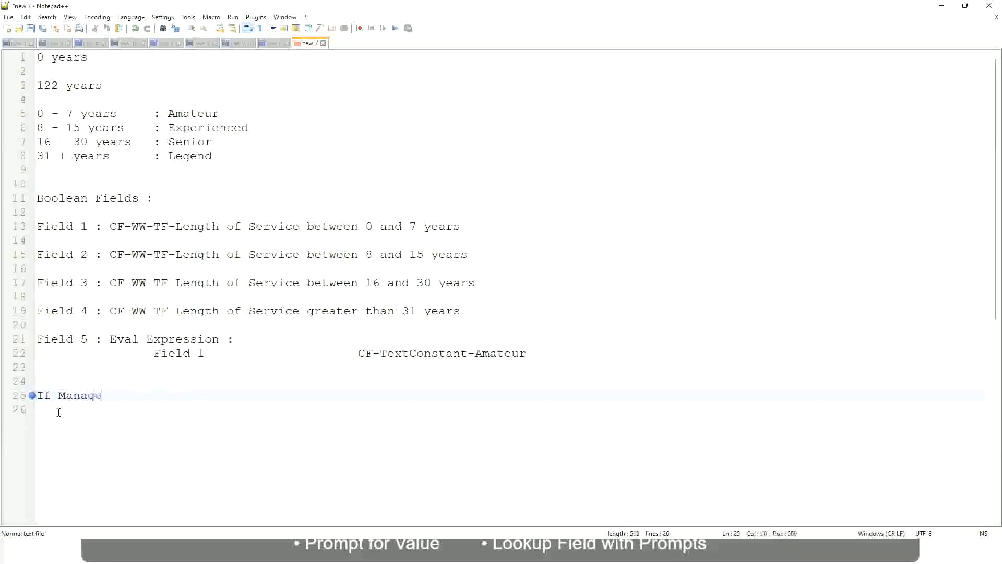
text(ment Level is Manager )
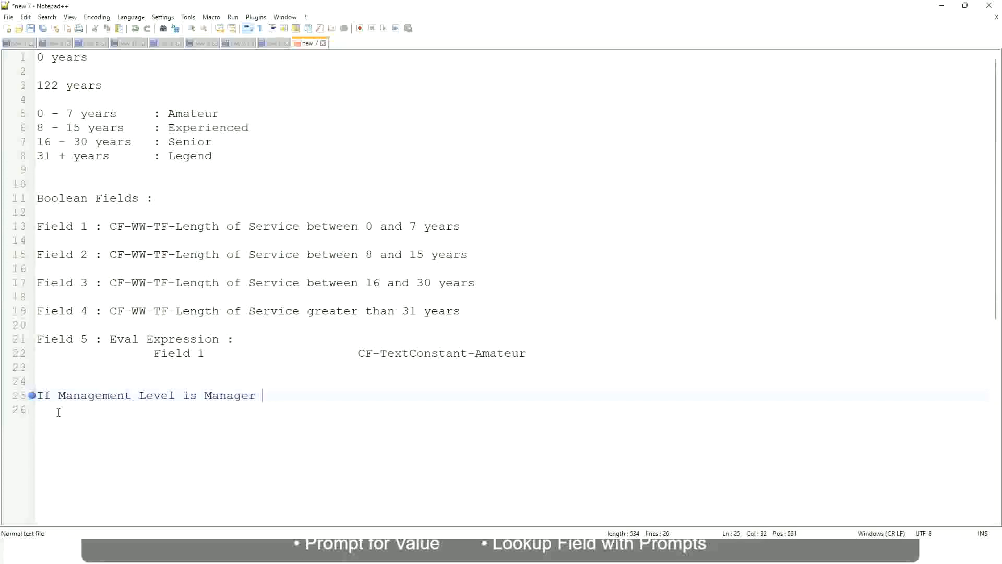
text(or Above)
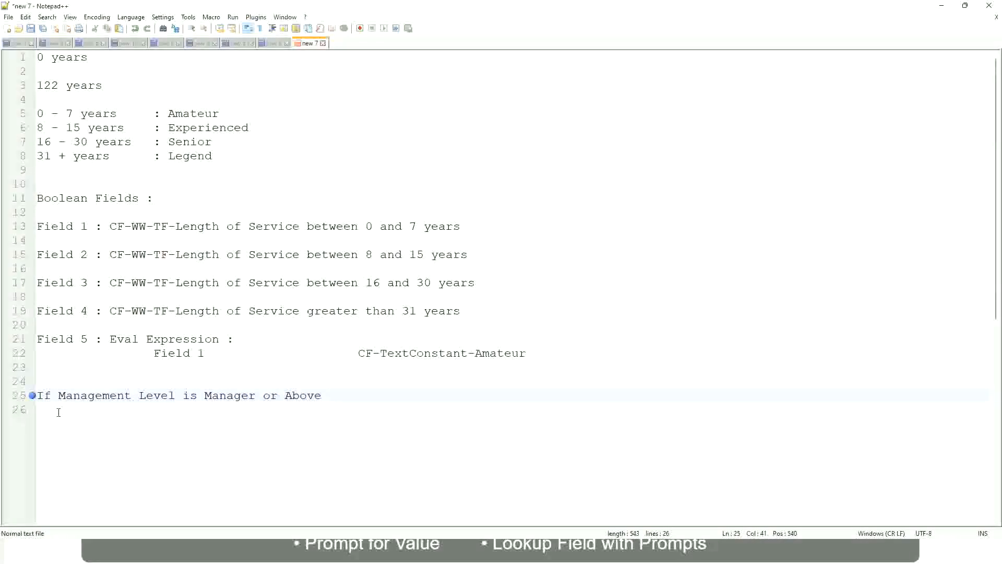
Add the result "Proposed Allowance Plan : Car Allowance" further along the same line, spaced away from the condition
key(Tab)
key(Tab)
key(Tab)
key(Tab)
text(Proposed)
text(Allowance )
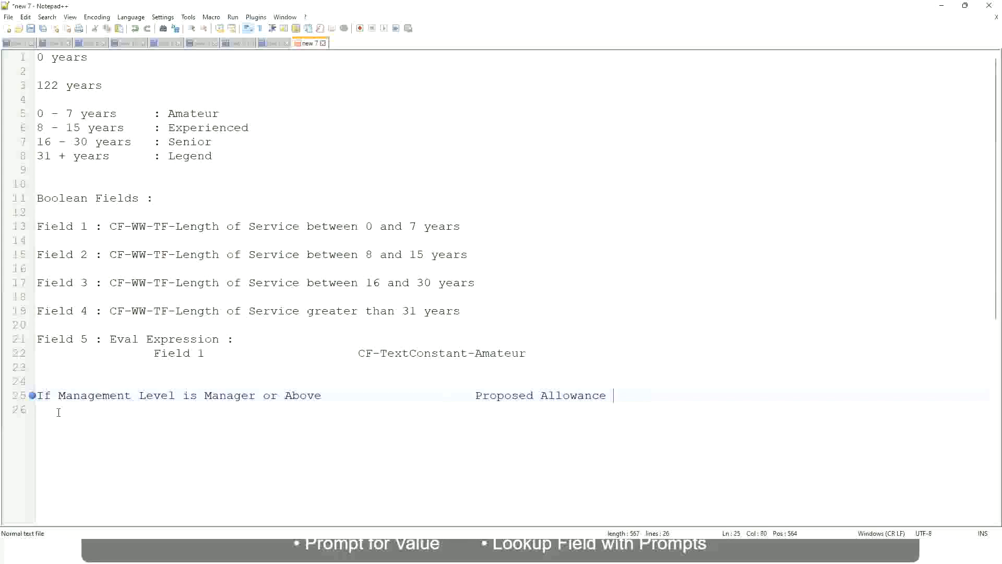
text(Plan)
text(: Car Allowance)
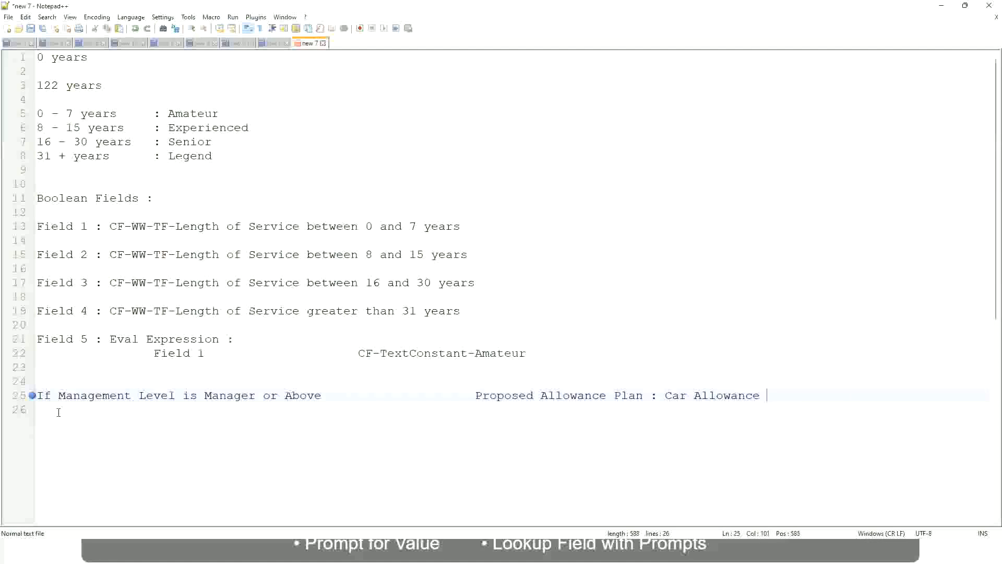
Start a second rule line with "If Management Level is" and remove "or Above" from the Manager rule
key(Return)
text(If Management Level is)
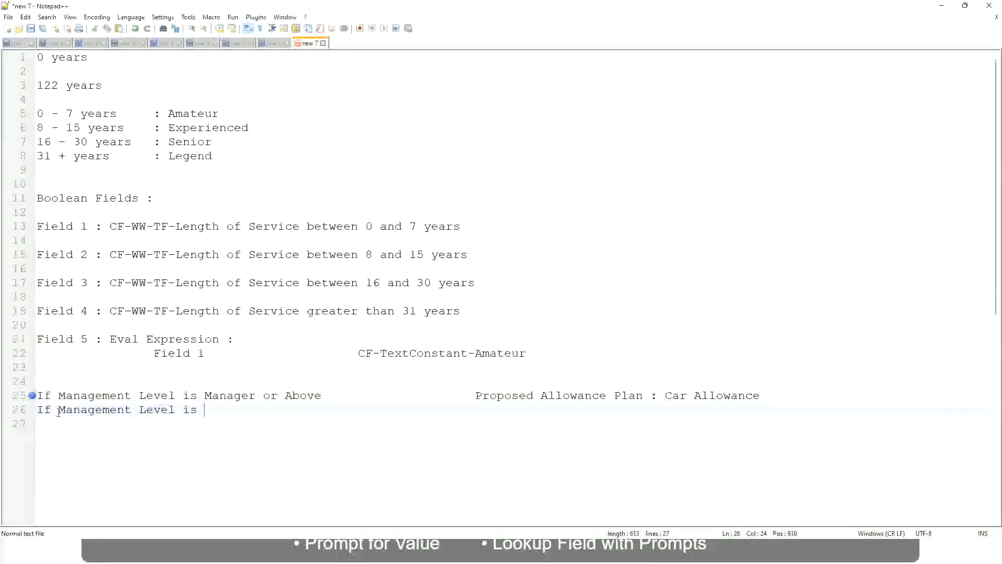
key(Up)
key(Right)
key(Right)
key(Right)
key(Right)
key(Right)
key(Right)
key(shift+Right)
key(shift+Right)
key(shift+Right)
key(shift+Right)
key(shift+Right)
key(shift+Right)
key(shift+Right)
key(shift+Right)
key(shift+Right)
key(Delete)
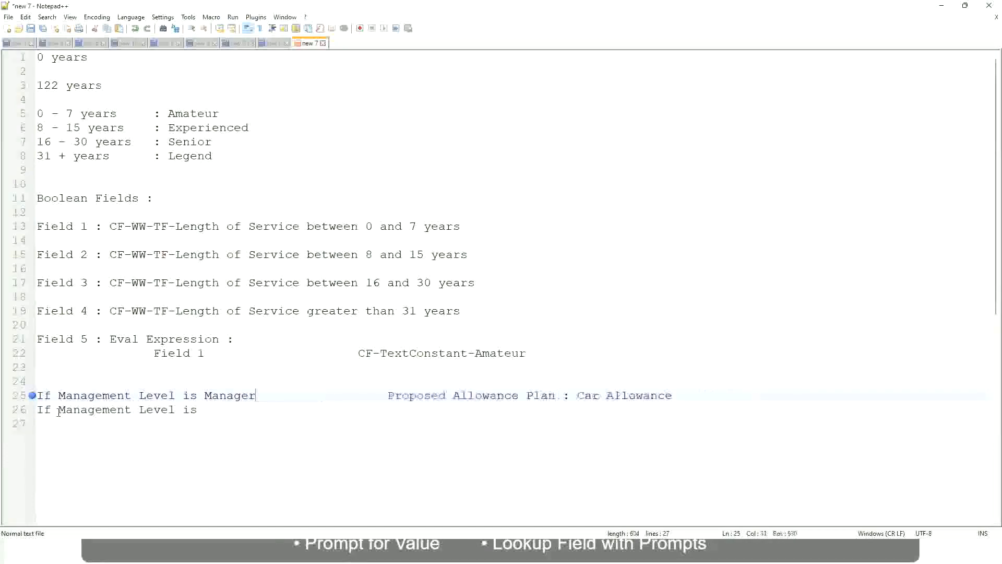
Complete the second rule with the level "Director" and the aligned result "Executive Allowance"
key(Down)
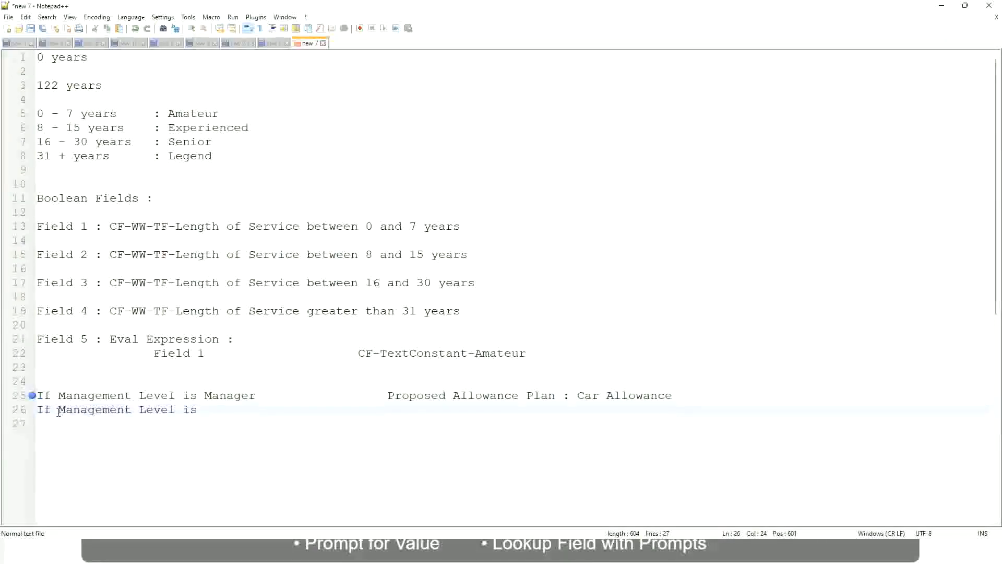
text(Director)
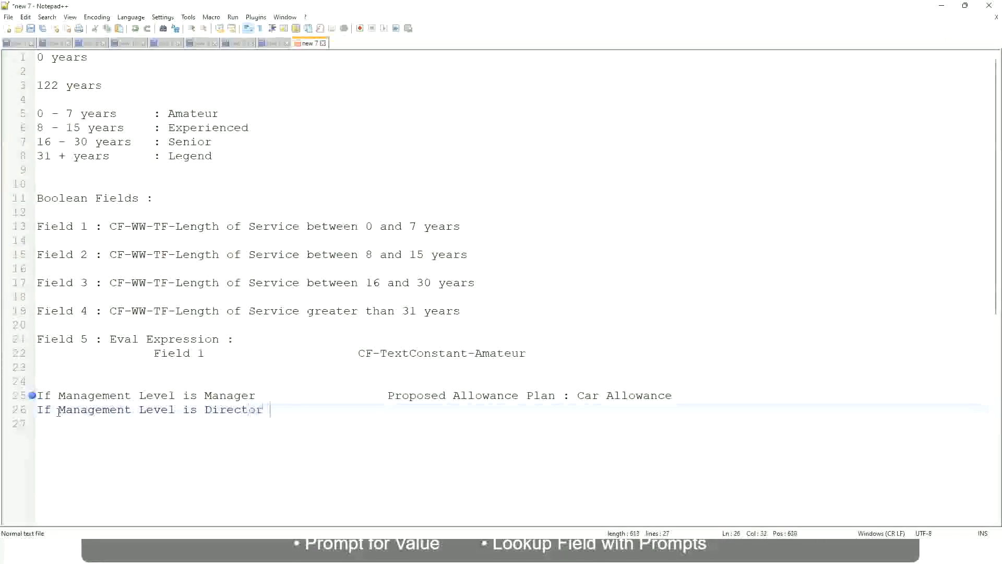
key(Tab)
key(Tab)
text(Executive Allowance)
key(Return)
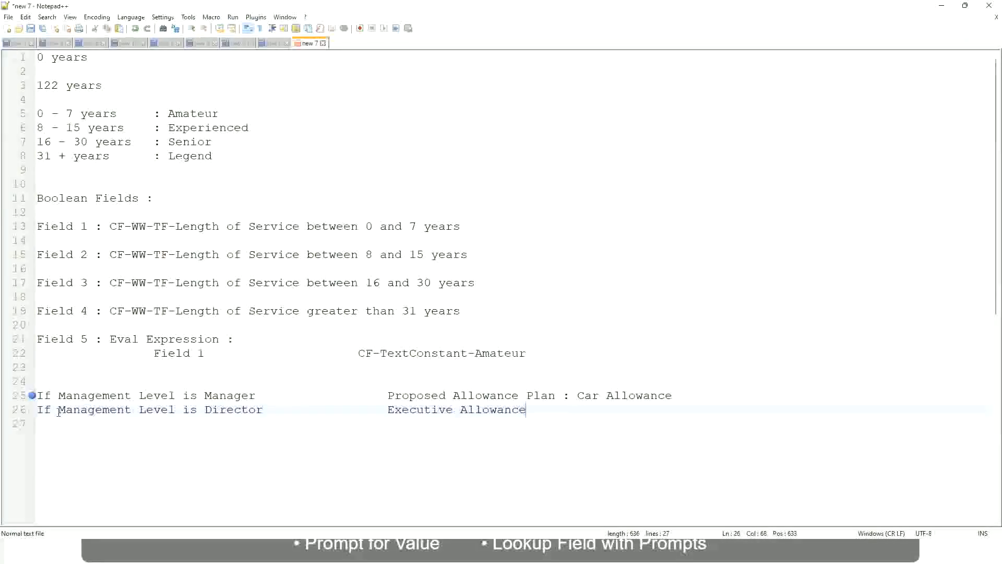
Start a third rule line below the Director rule with "If Management Level is"
key(Return)
text(If Management)
key(Return)
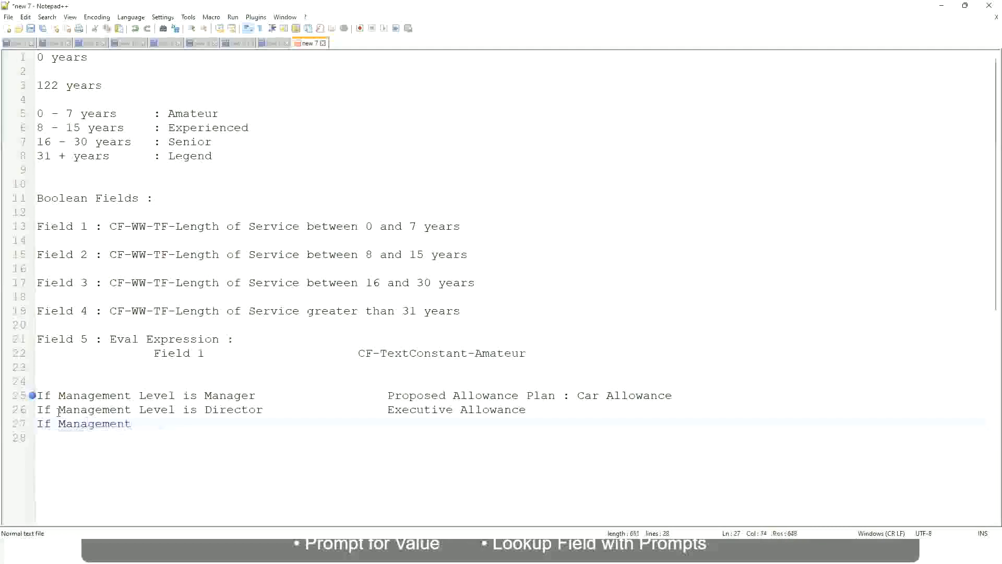
text(is)
key(BackSpace)
key(BackSpace)
key(BackSpace)
text(le)
key(BackSpace)
key(BackSpace)
text(Le)
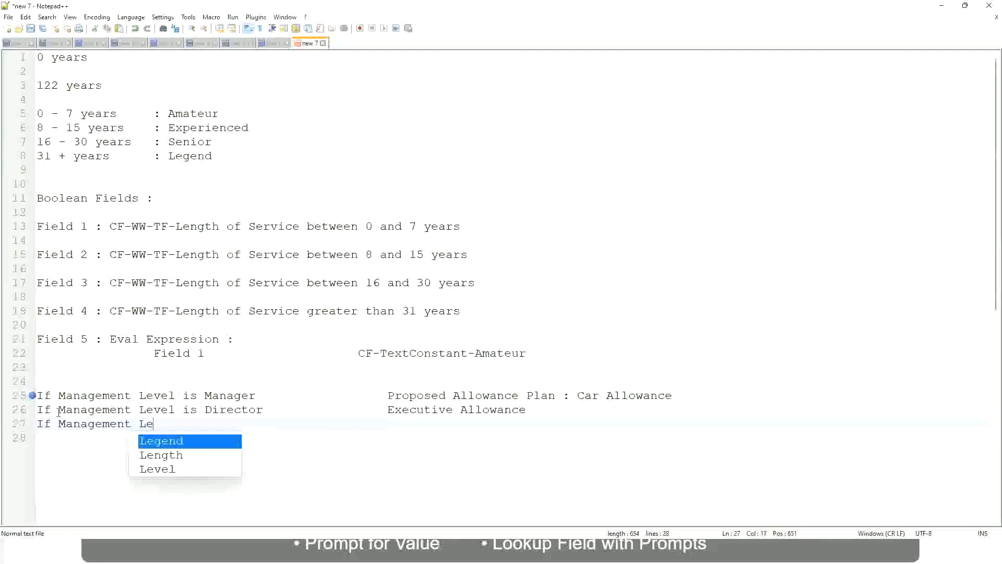
key(Down)
key(Down)
key(Return)
text(is )
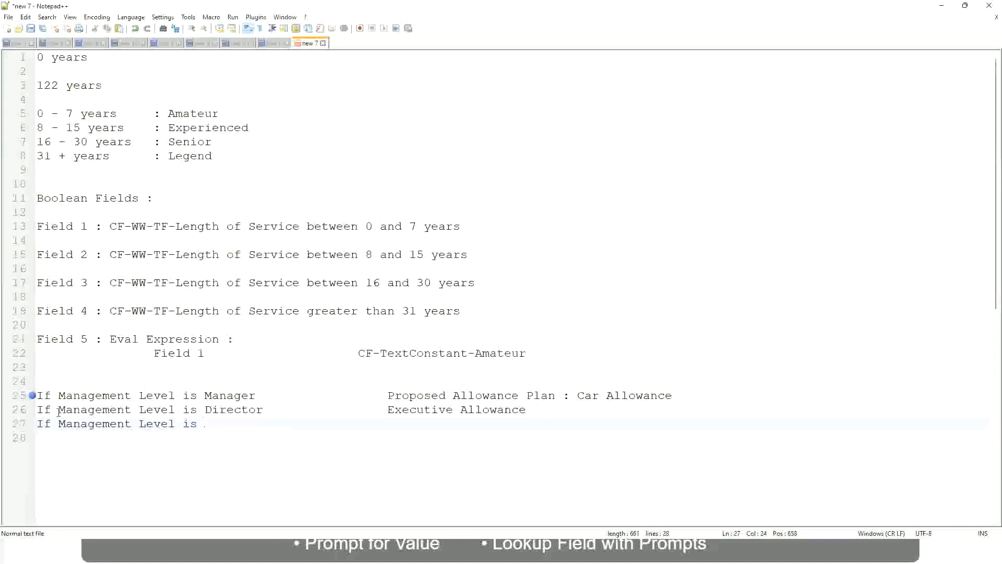
Complete the third rule with the level "CEO" and the aligned result "CEO Allowance"
text(CEO)
key(Tab)
key(Tab)
key(Tab)
key(Tab)
text(CEO Allowance)
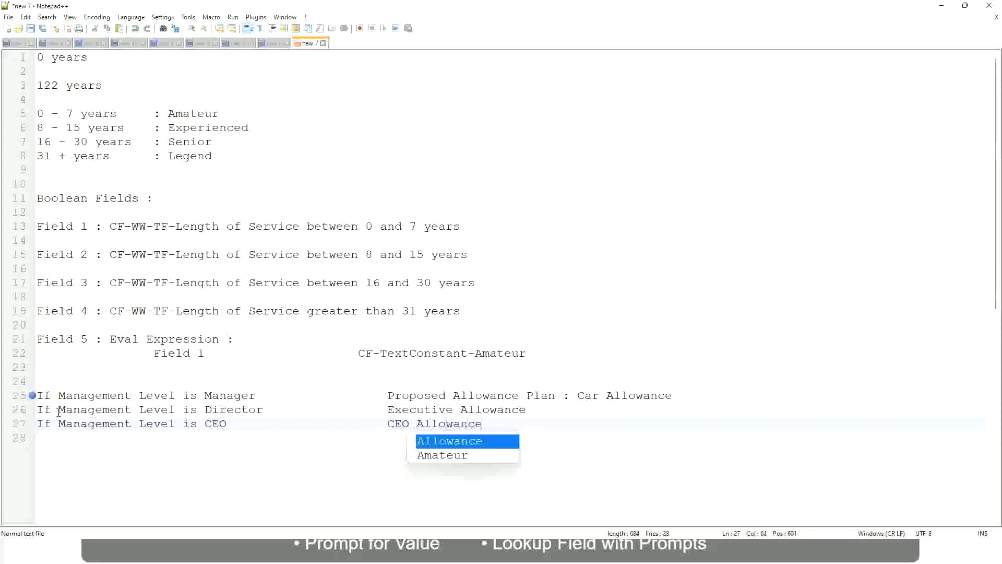
key(Escape)
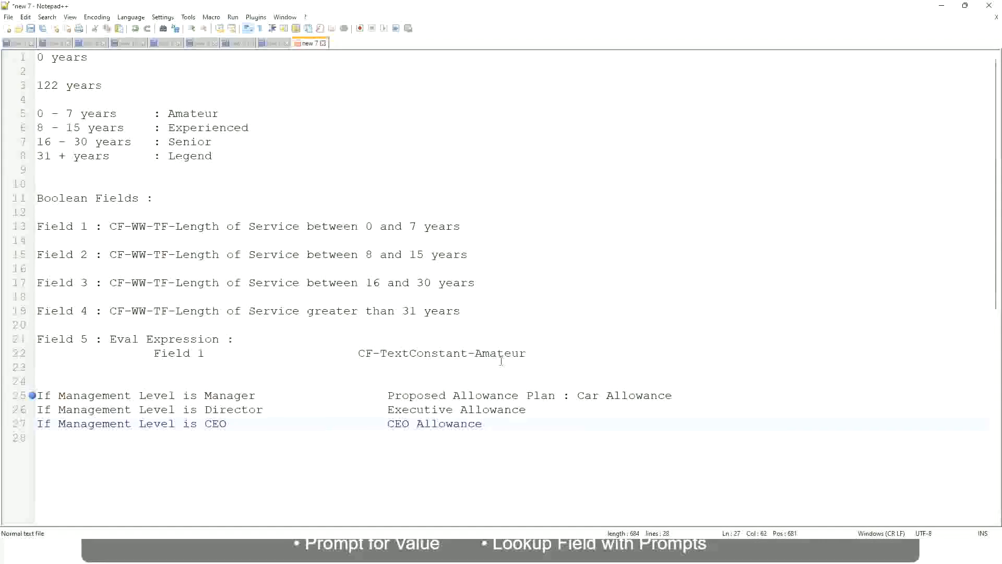
click(578, 395)
drag(578, 395, 674, 392)
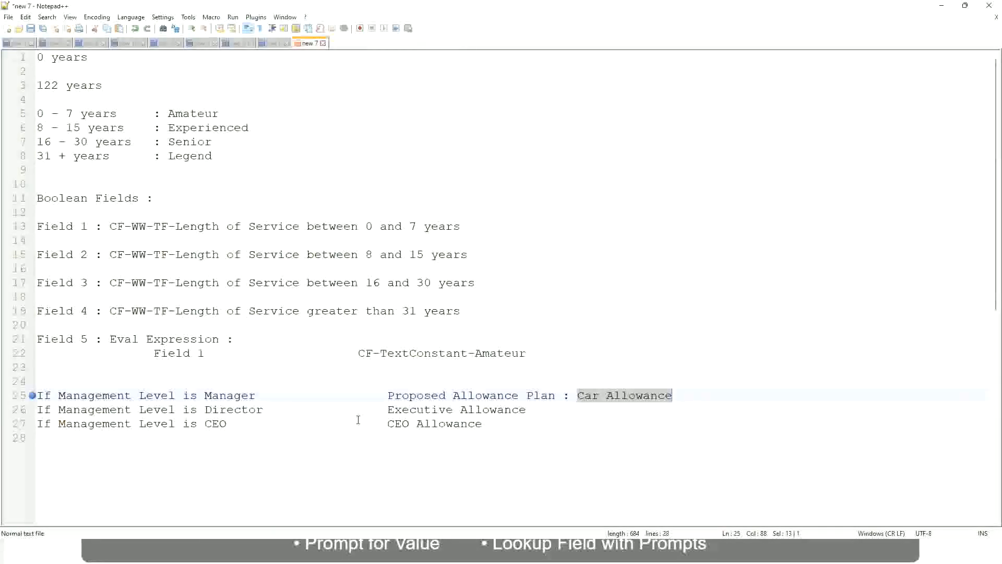
click(466, 395)
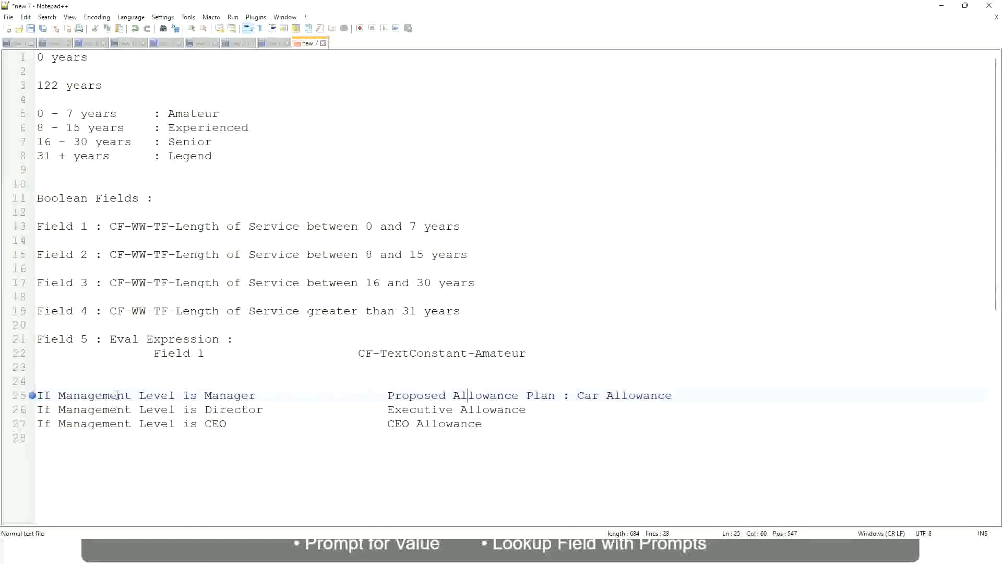
click(204, 395)
drag(392, 395, 688, 393)
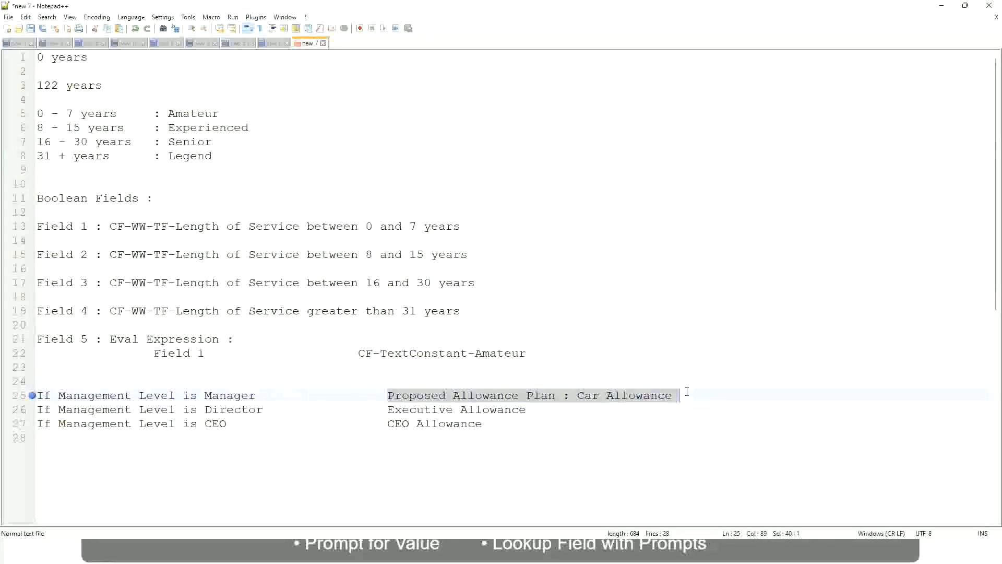
Replace the proposed allowance plan result of the Manager rule with "First Line Manager"
text(Managers)
key(BackSpace)
key(BackSpace)
key(BackSpace)
key(BackSpace)
key(BackSpace)
key(BackSpace)
key(BackSpace)
key(BackSpace)
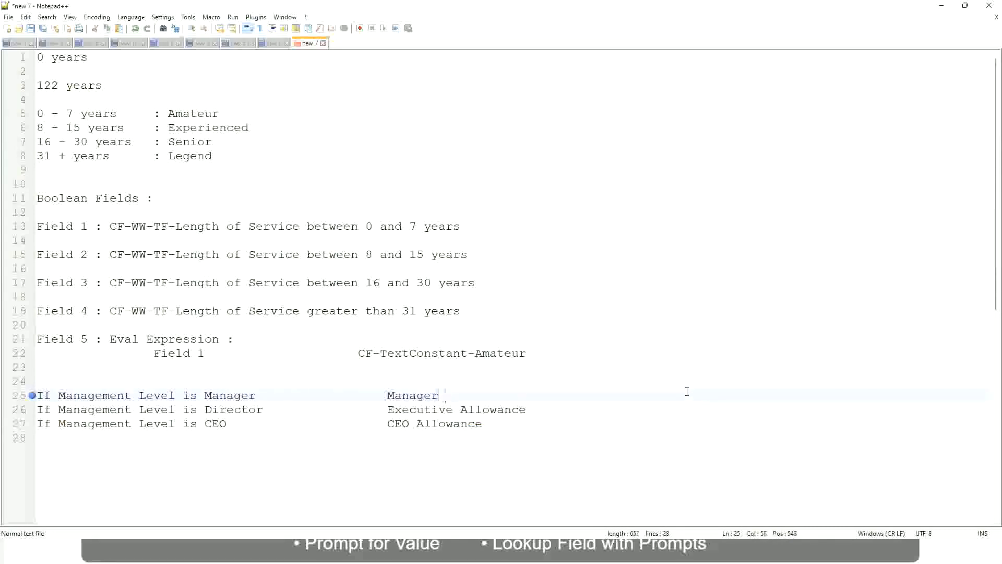
text(First Line Ma)
text(nager)
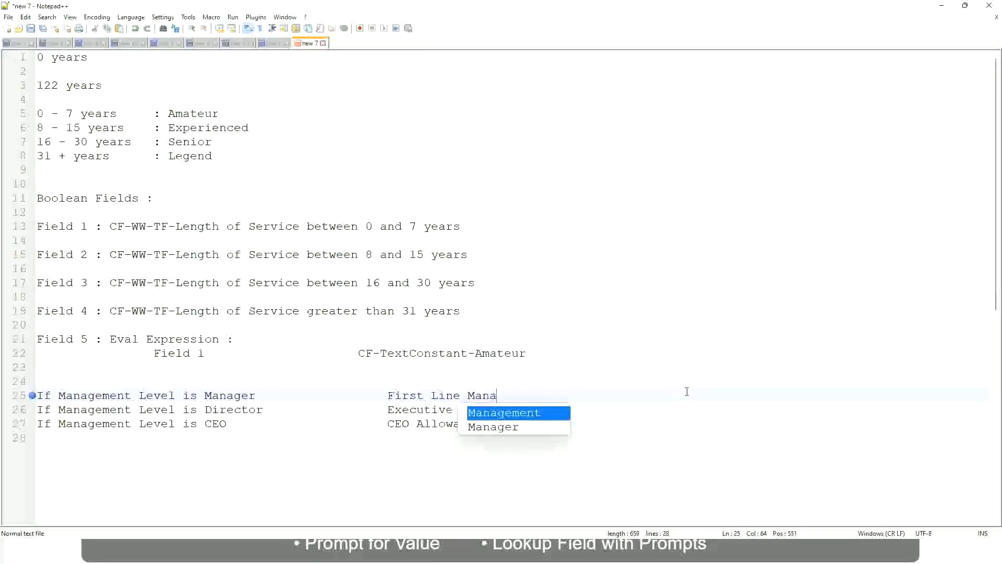
Insert "Name of the" before "First Line Manager" in the Manager rule's result
key(Left)
key(Left)
key(Left)
key(Left)
key(Left)
key(Left)
key(Left)
key(Left)
key(Left)
key(Left)
key(Left)
key(Left)
key(Left)
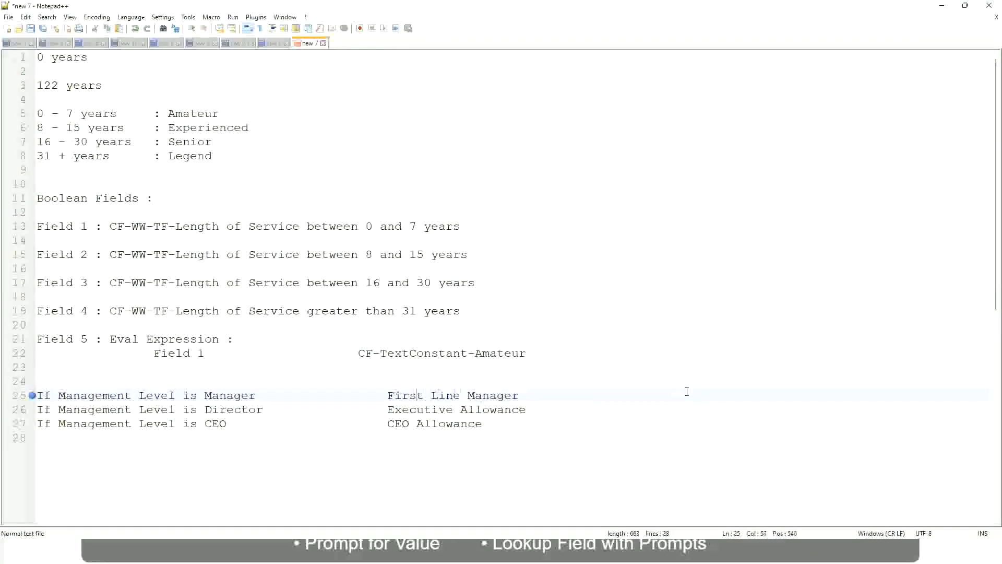
text(Name of the)
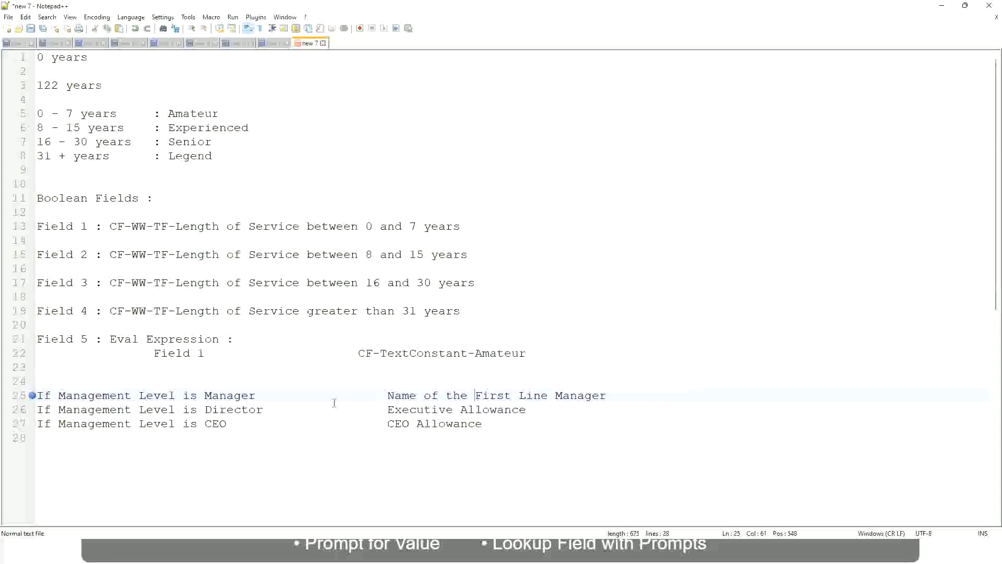
Replace "Executive Allowance" in the Director rule with the beginning of a new result, "Name of"
drag(386, 411, 526, 410)
text(Name )
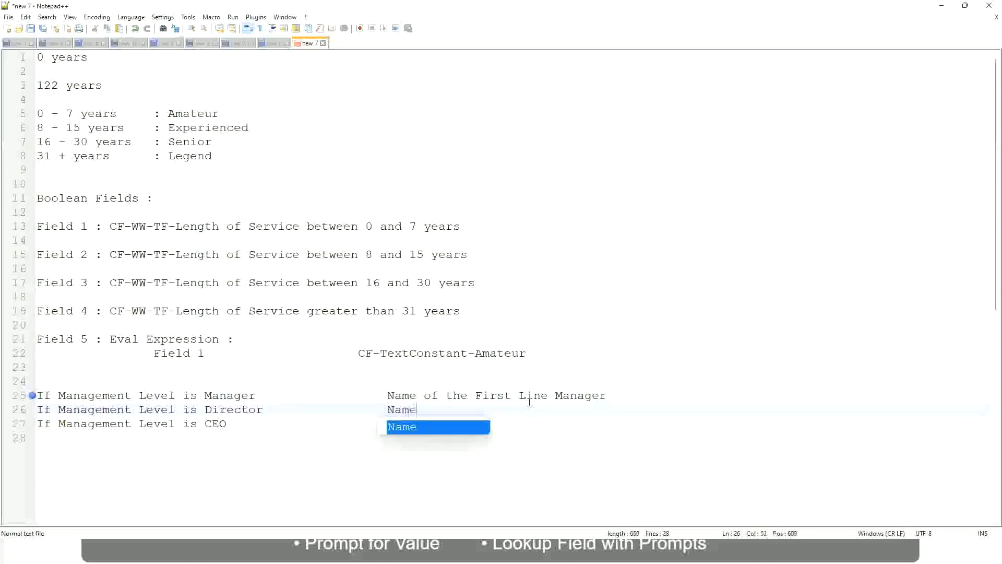
text(of )
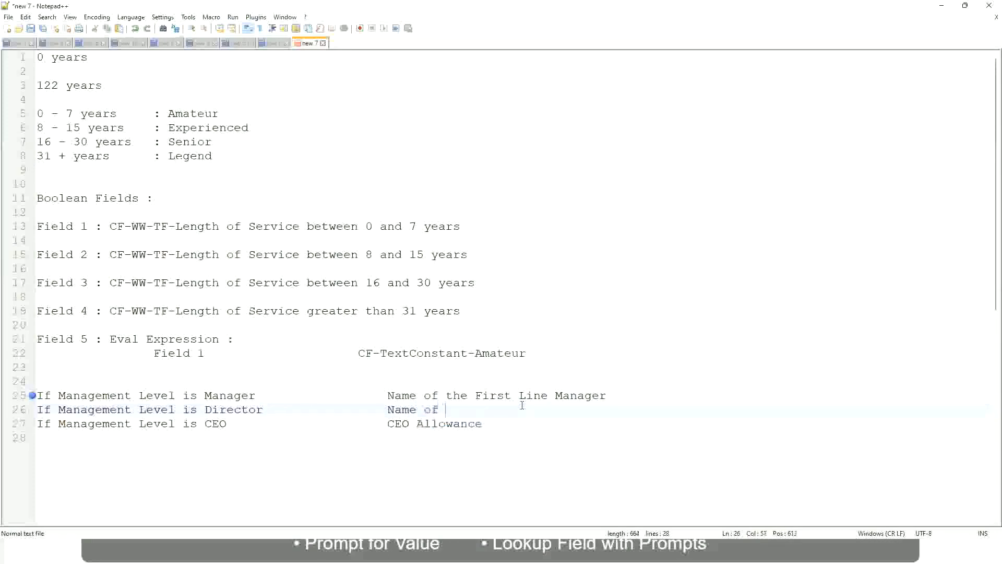
text(First)
key(BackSpace)
key(BackSpace)
key(BackSpace)
key(BackSpace)
key(BackSpace)
key(BackSpace)
Change "First" to "Second" in the Manager rule's result so it reads "Name of the Second Line Manager"
double_click(491, 395)
text(Second)
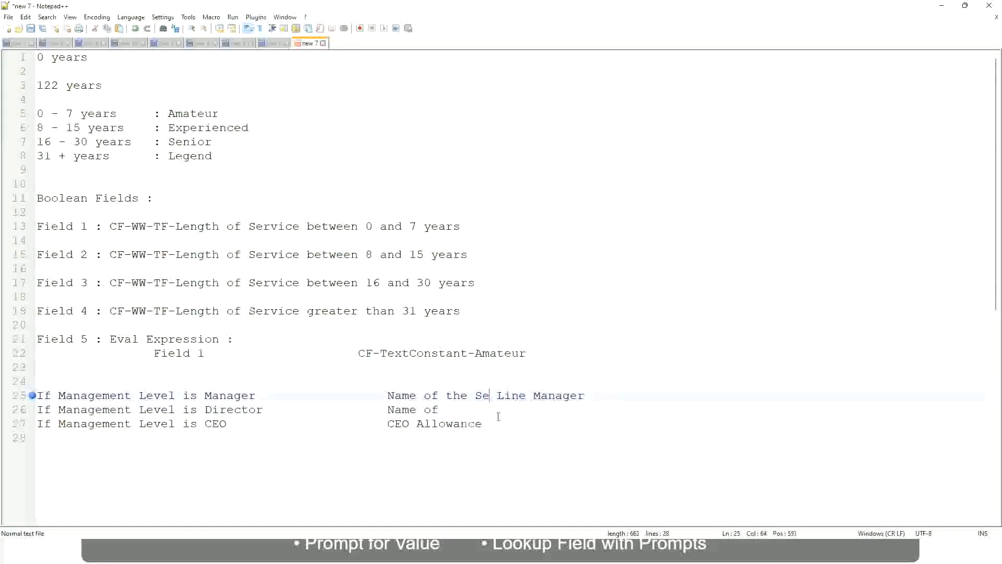
key(BackSpace)
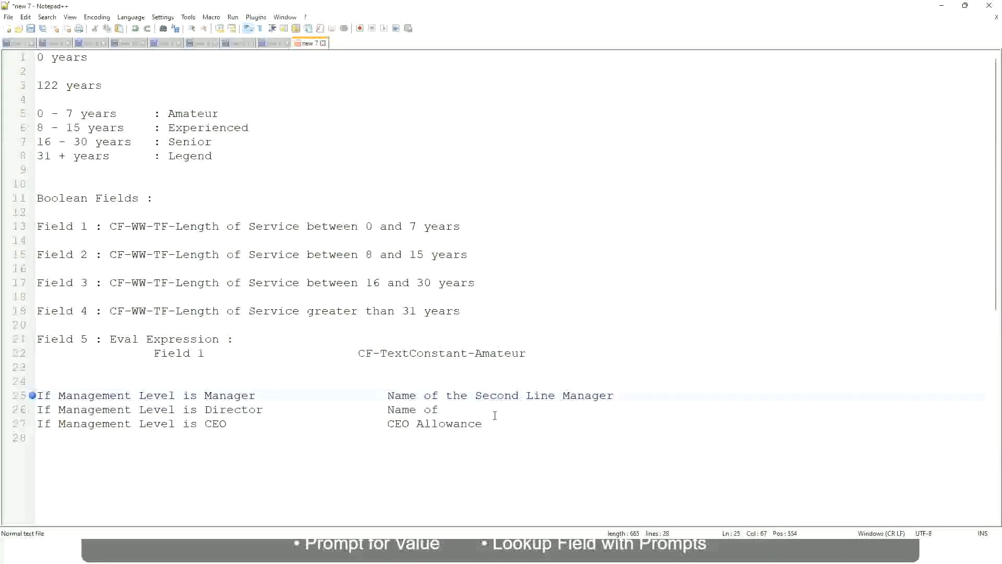
Complete the Director rule's result as "Name of Manager"
click(454, 410)
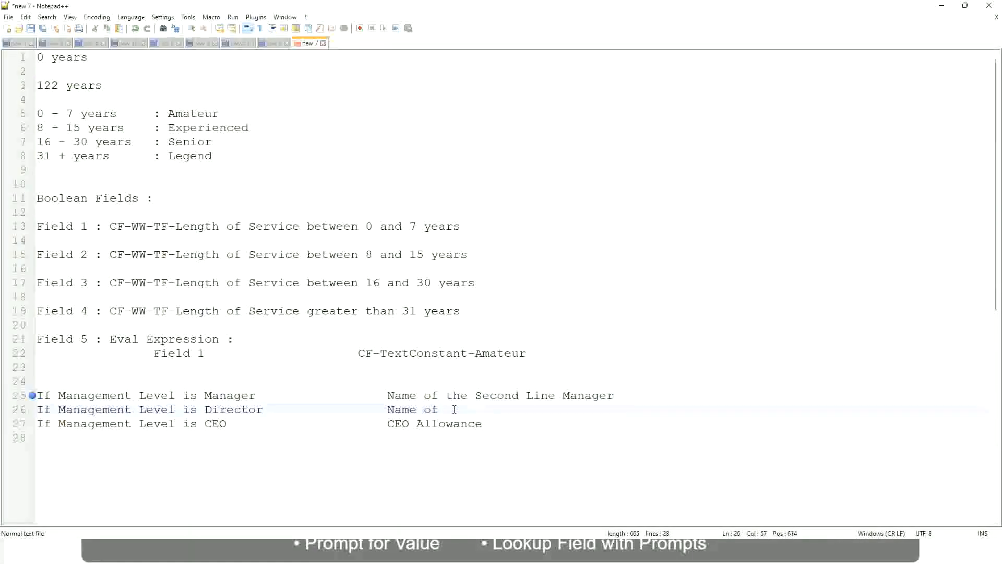
text(Manager)
Replace the CEO rule's "CEO Allowance" result with "name of CEO/Himself/Herself"
click(212, 423)
drag(388, 423, 496, 424)
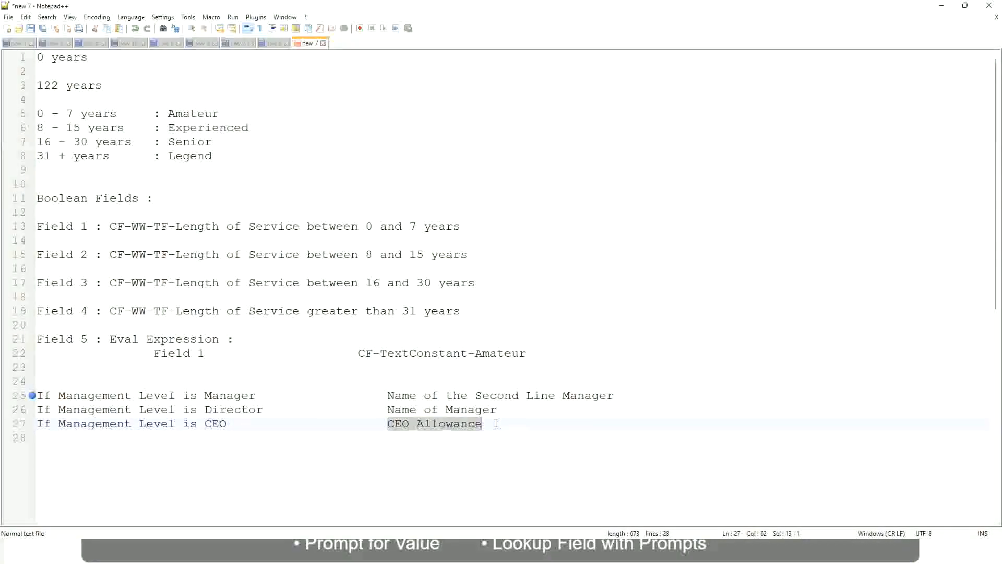
text(name of CEO )
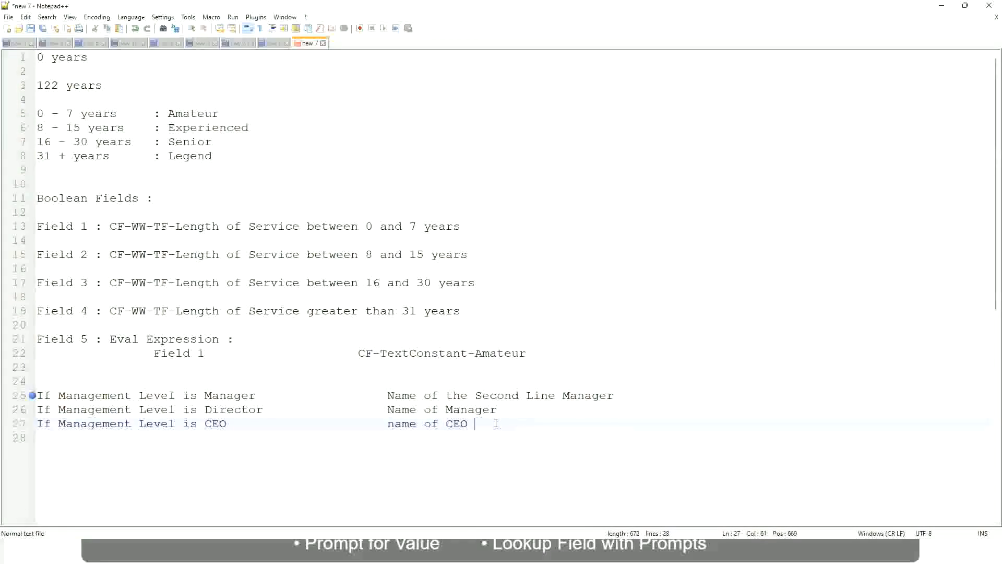
text(/Himself/Herself)
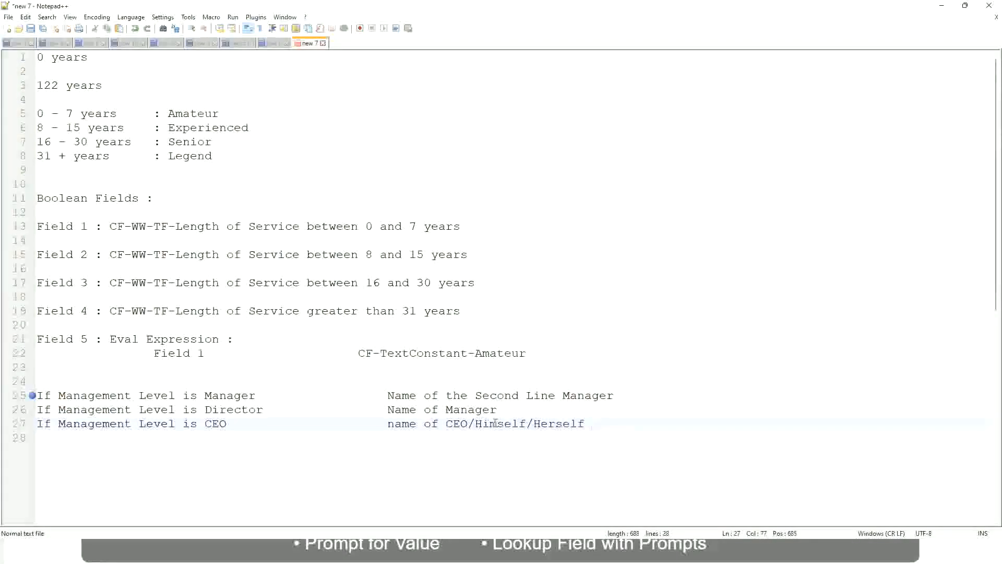
Review the Manager, Director and CEO rules in turn, matching each management level to its result
click(360, 425)
click(151, 396)
click(233, 397)
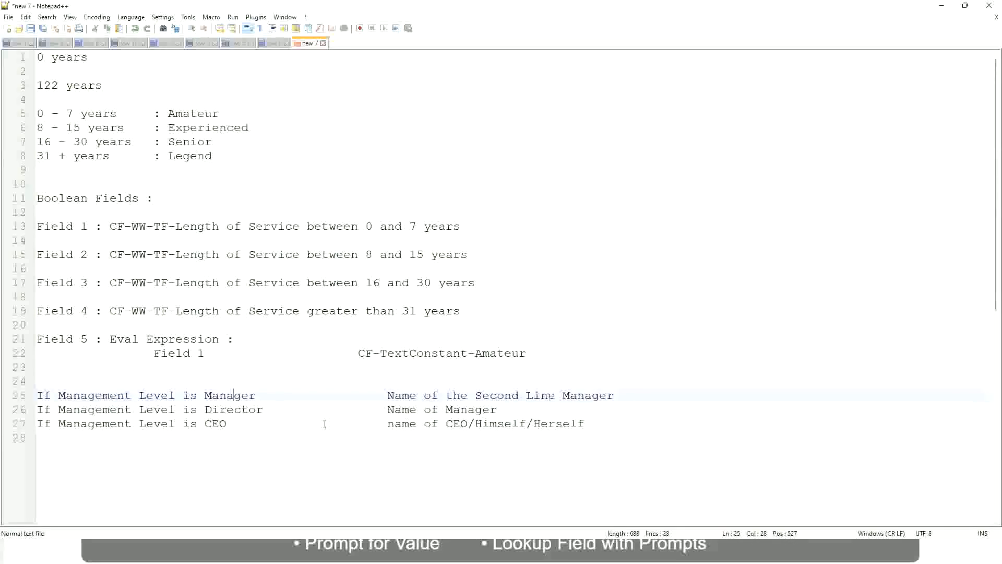
click(206, 410)
click(248, 409)
click(497, 410)
click(225, 410)
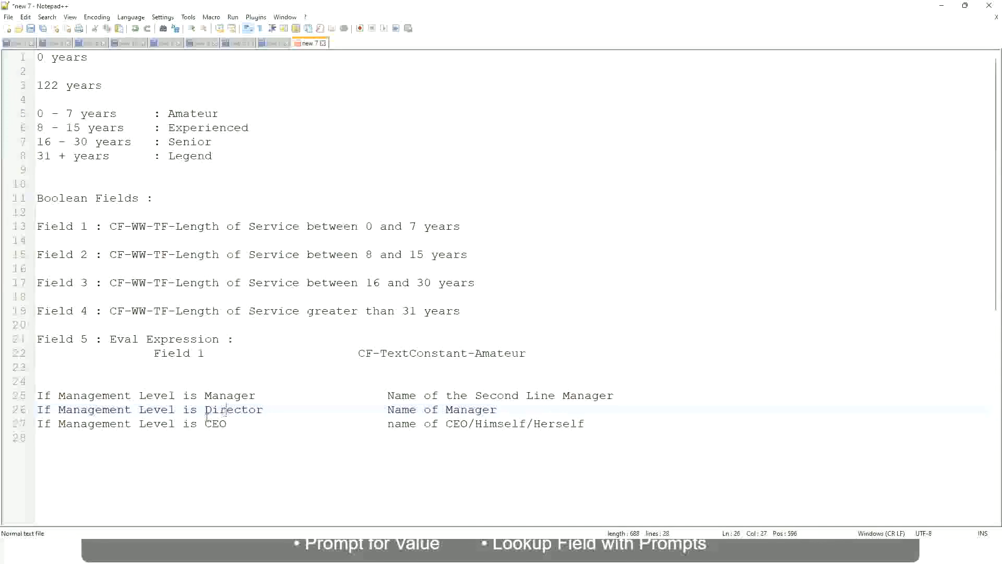
click(217, 424)
click(469, 424)
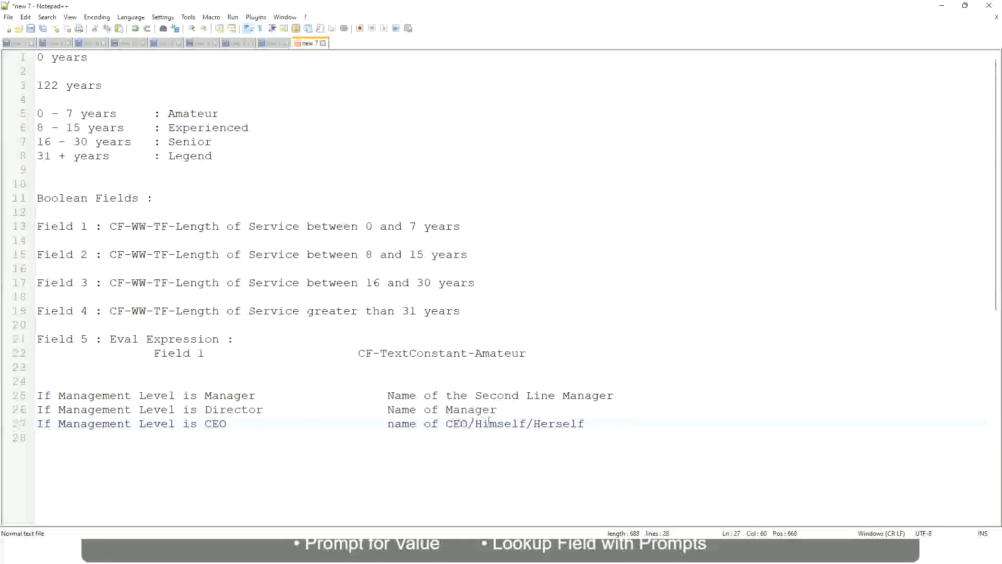
click(590, 423)
drag(600, 423, 34, 395)
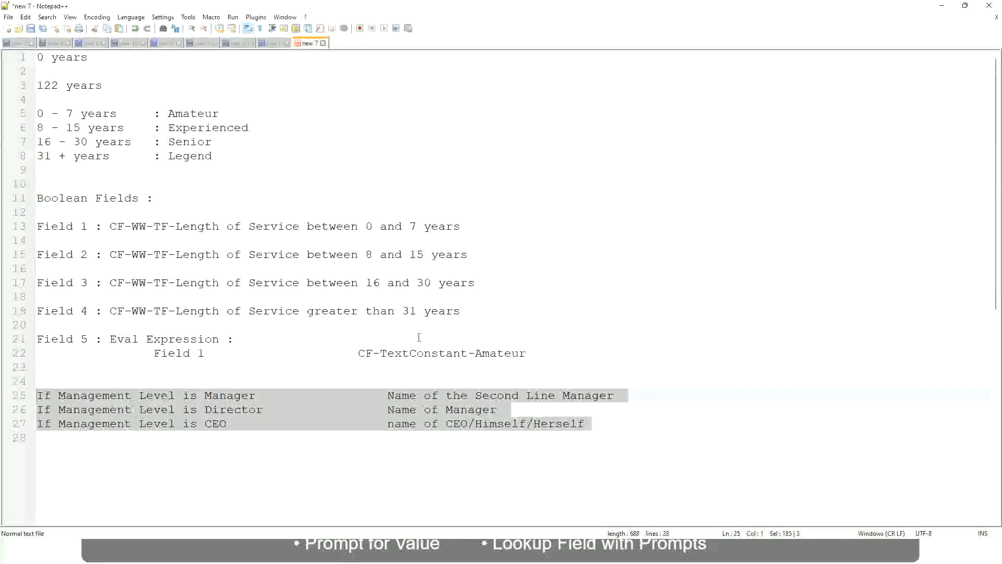
Examine the Manager rule's second line manager result and how it relates to its condition
click(424, 395)
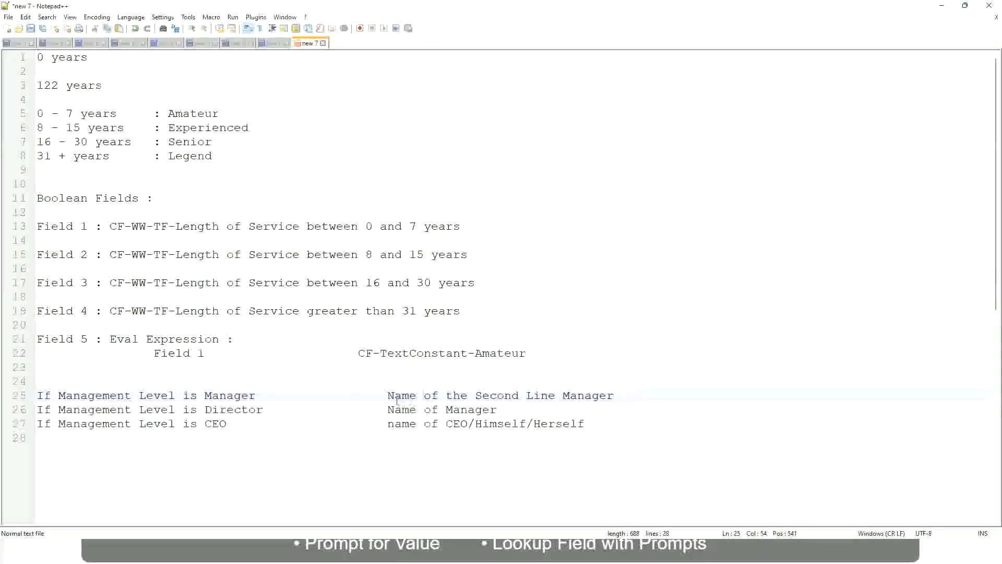
drag(387, 396, 615, 395)
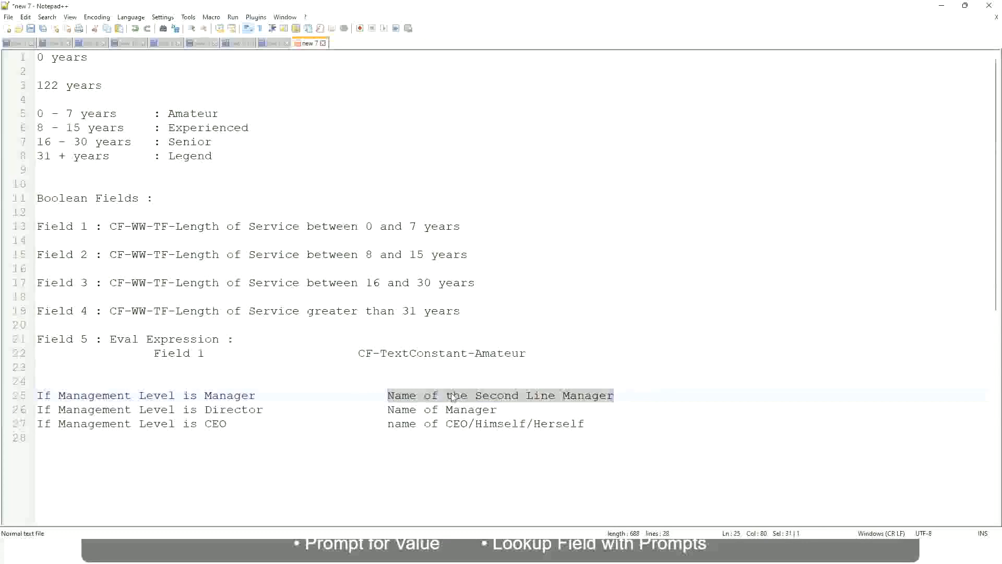
click(469, 399)
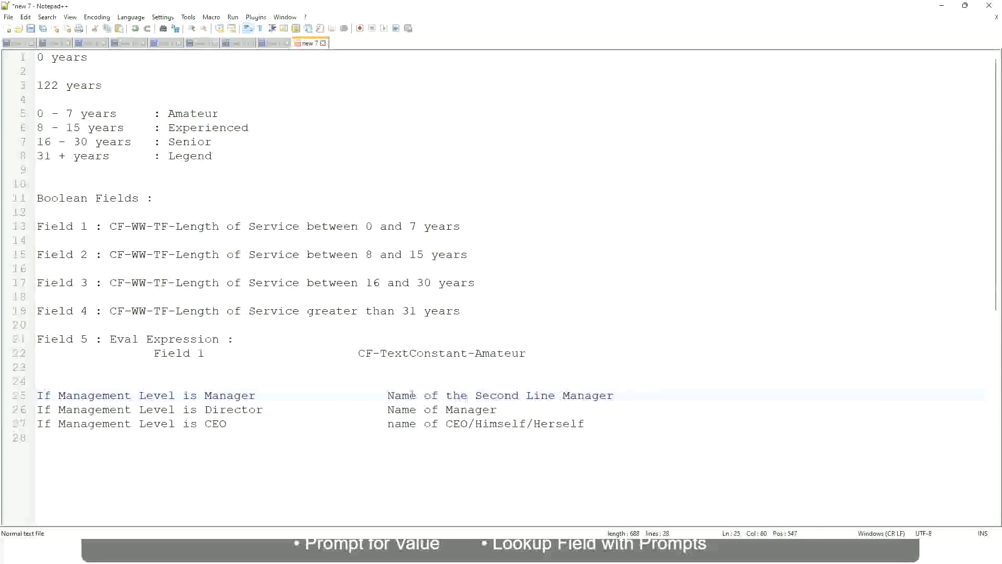
drag(387, 395, 616, 394)
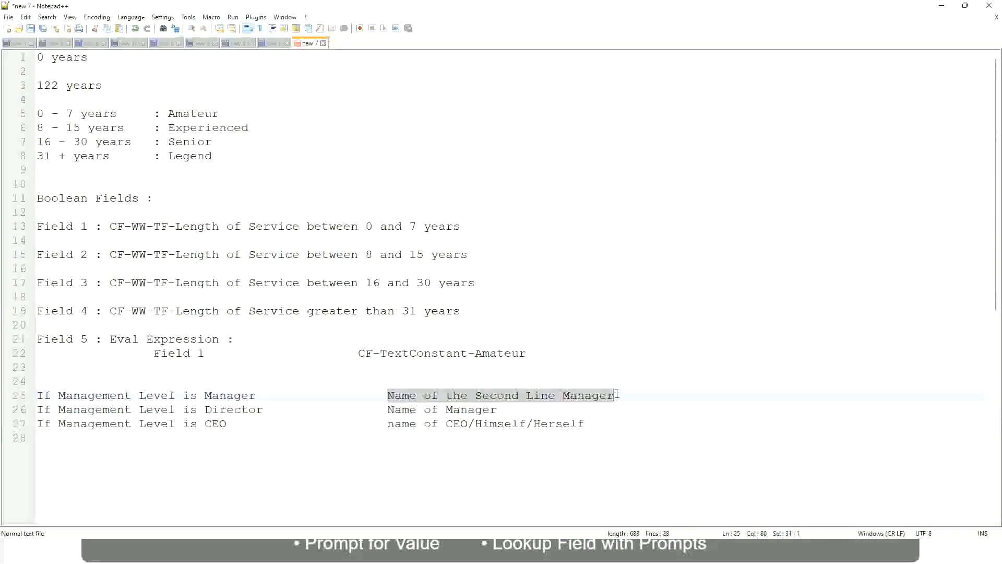
click(513, 398)
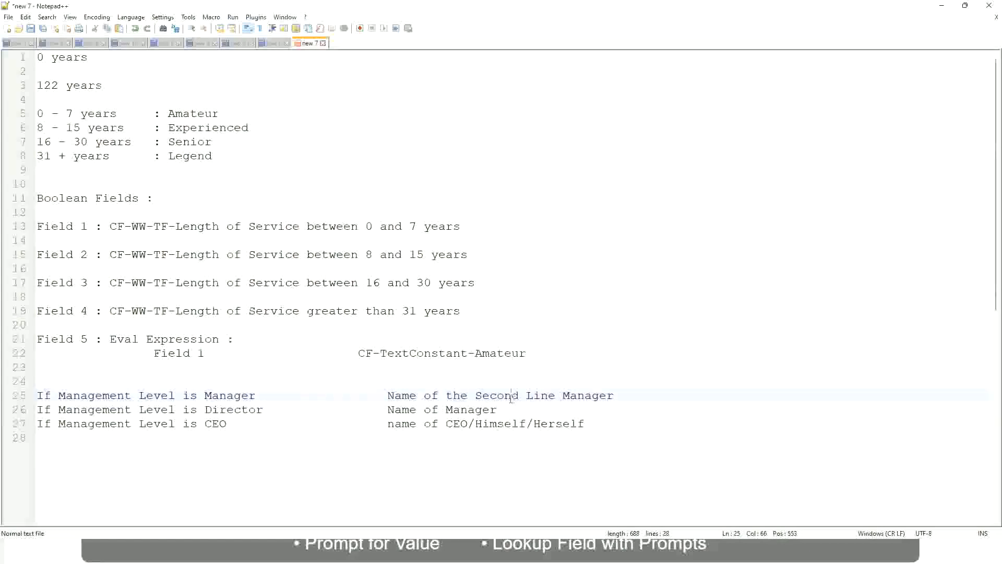
click(261, 395)
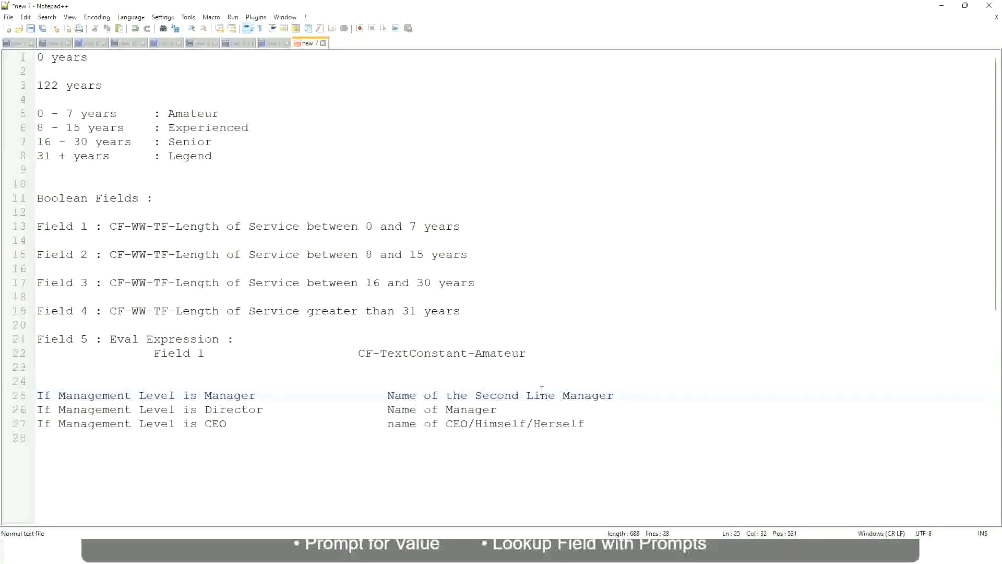
click(514, 394)
drag(548, 396, 555, 395)
click(629, 393)
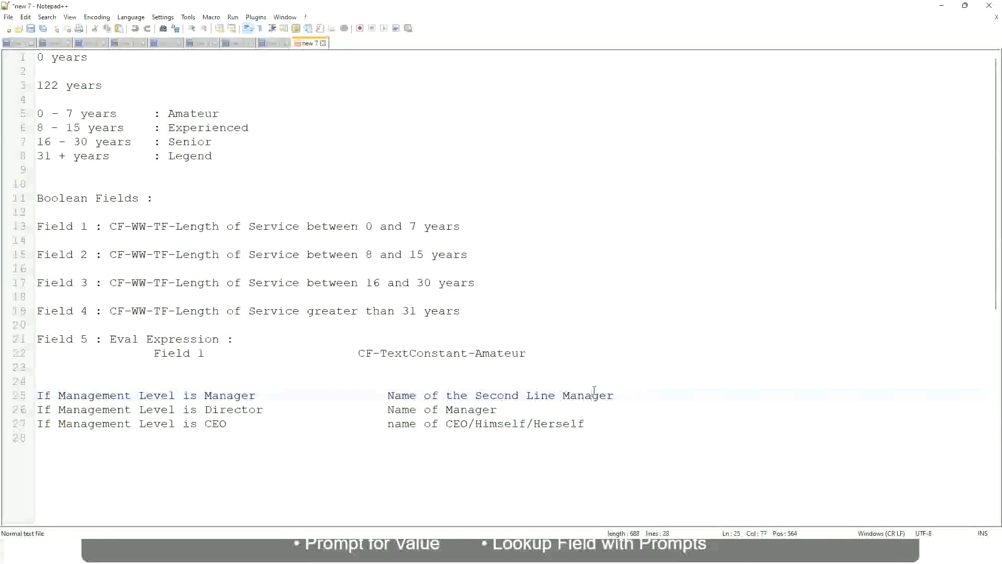
click(591, 388)
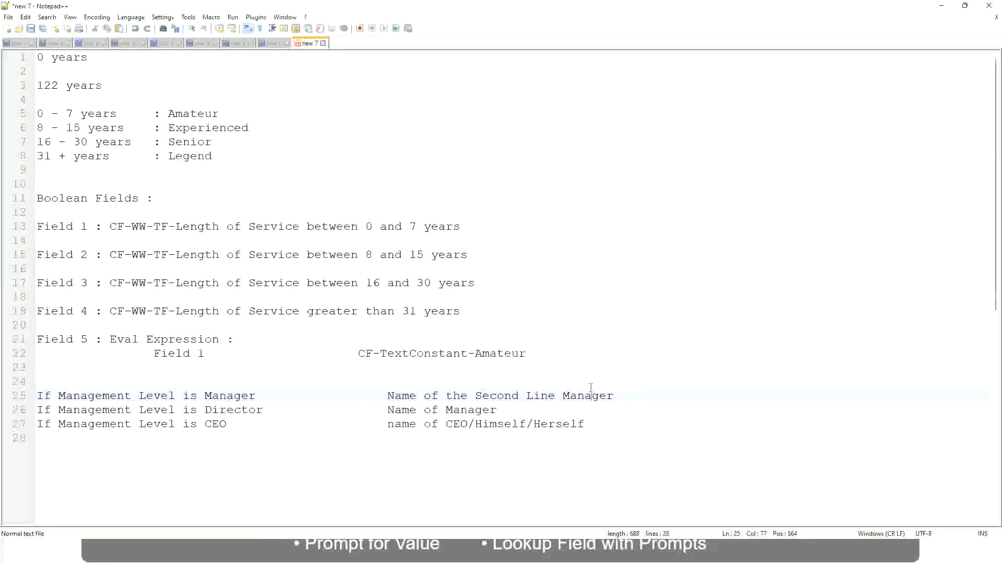
Compare the fixed experience band labels at the start of the note with the name-based results of the management level rules
double_click(191, 115)
double_click(194, 129)
double_click(192, 144)
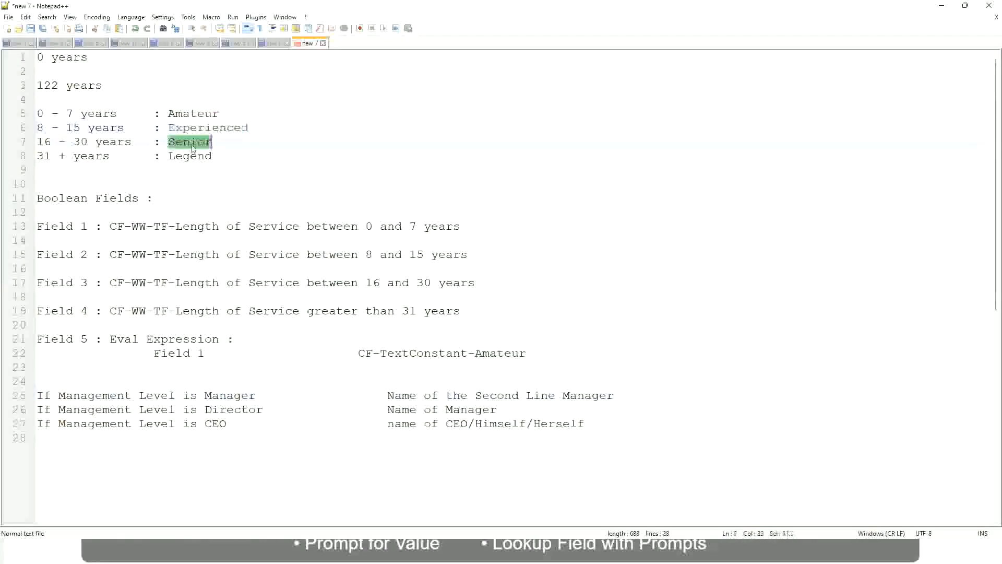
click(190, 156)
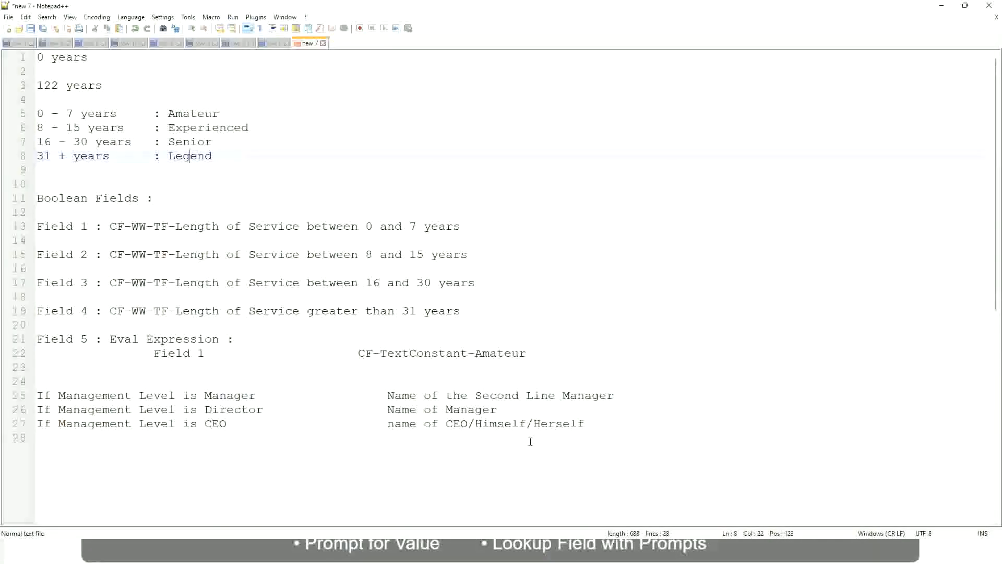
click(513, 423)
click(481, 396)
click(272, 412)
Switch to Workday and close the save confirmation of the lookup range band calculated field for experience bands
key(alt+Tab)
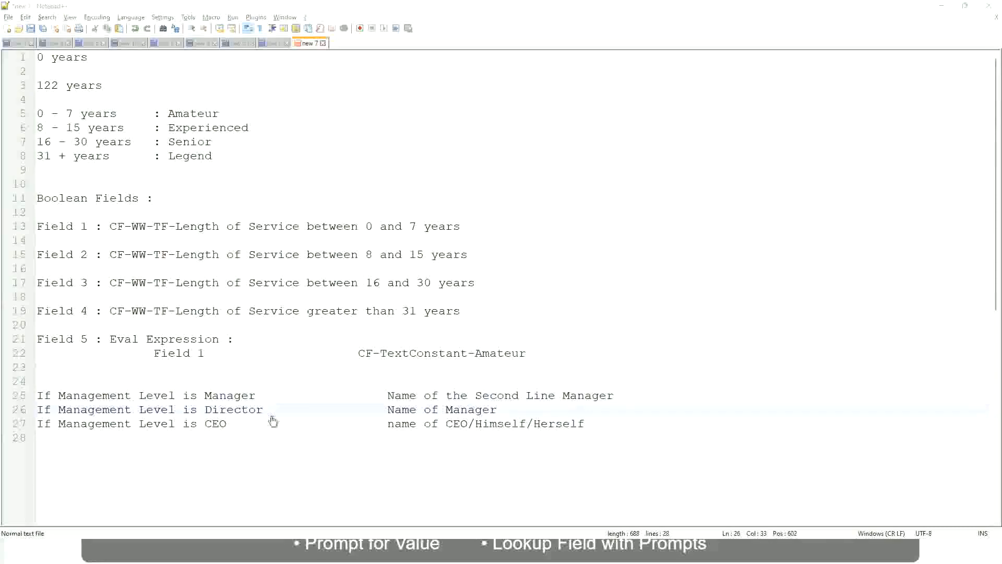
scroll(368, 182, down, 4)
scroll(389, 201, up, 4)
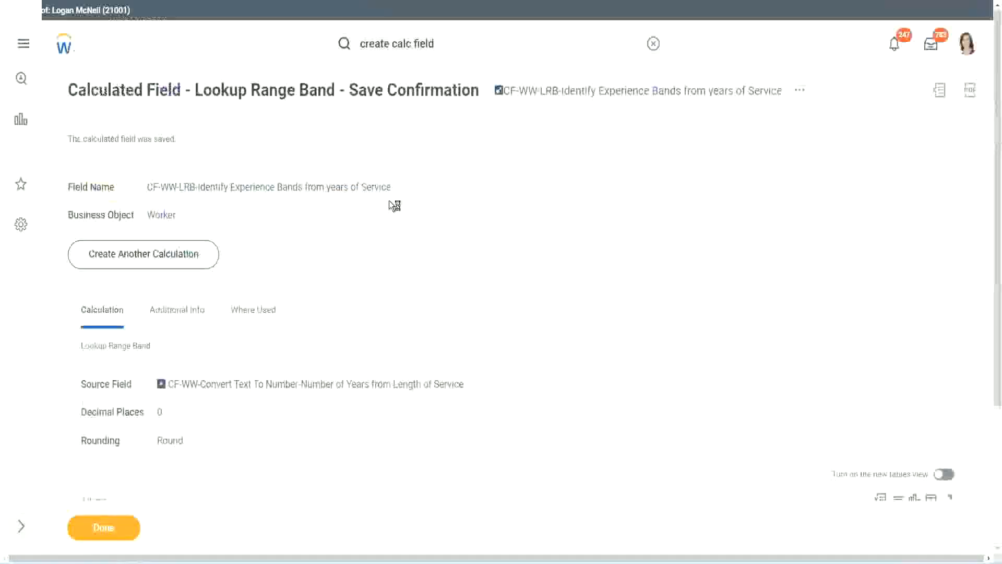
right_click(588, 97)
click(620, 154)
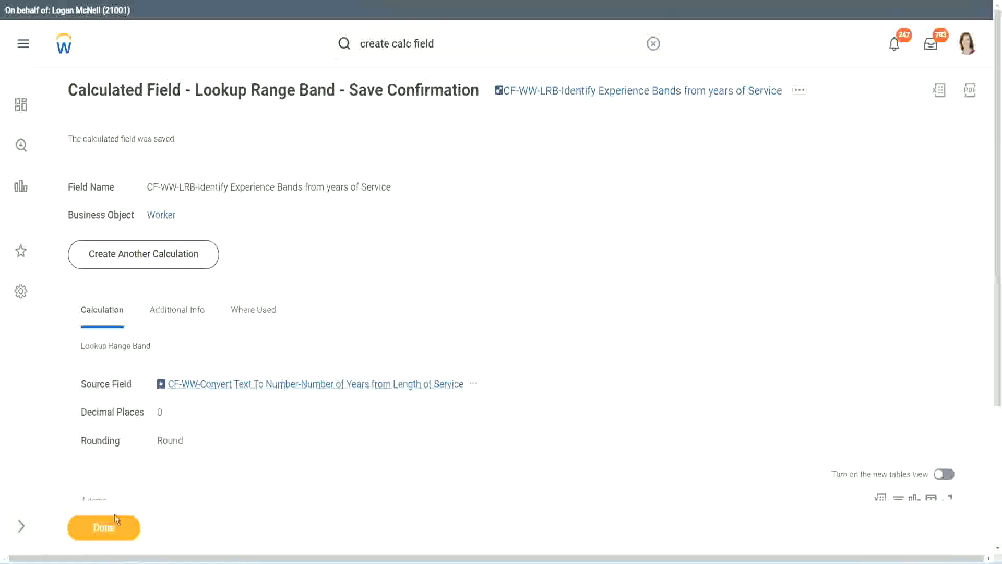
click(96, 533)
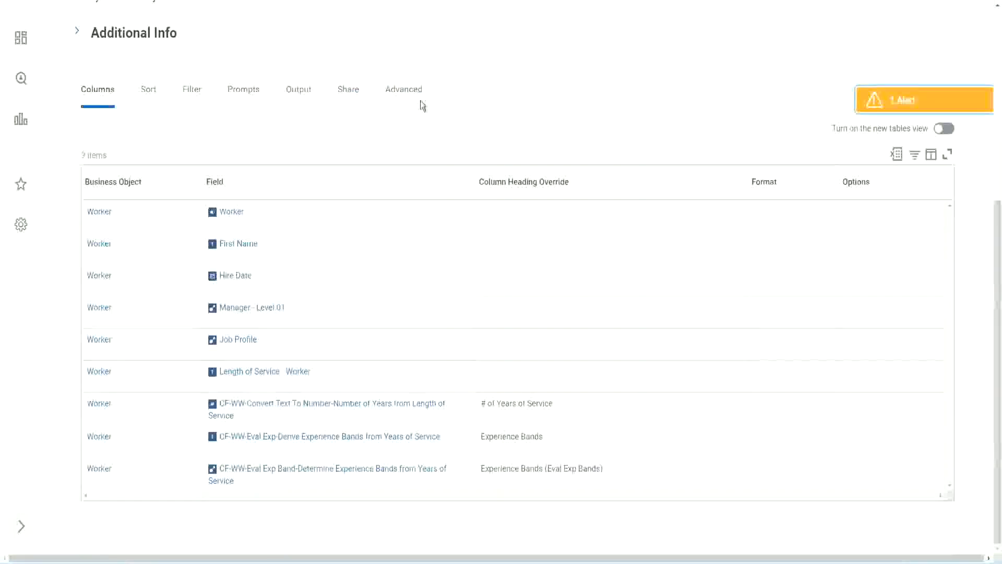
Open the WW Employee Details custom report for editing and go to its column list
scroll(436, 141, up, 10)
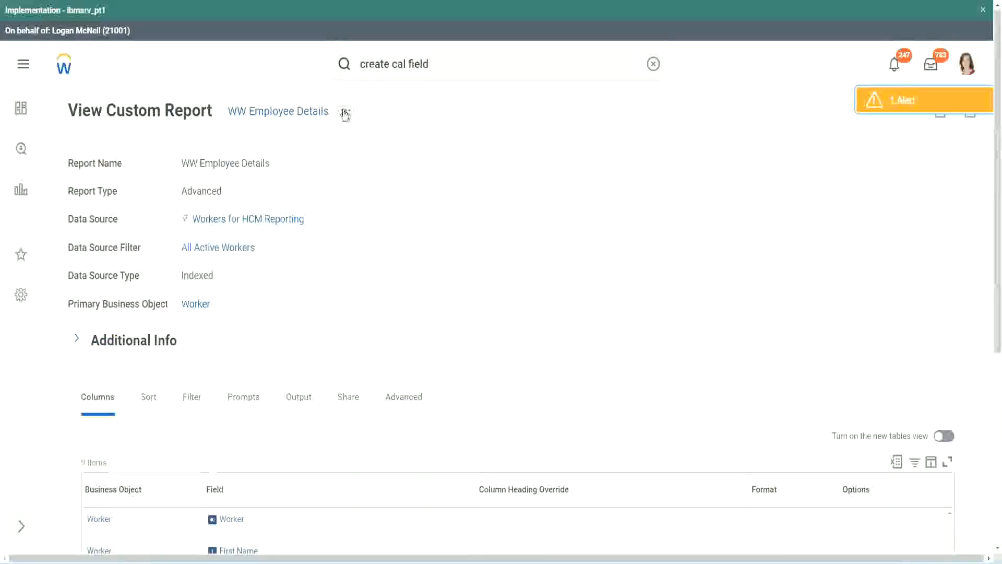
click(346, 112)
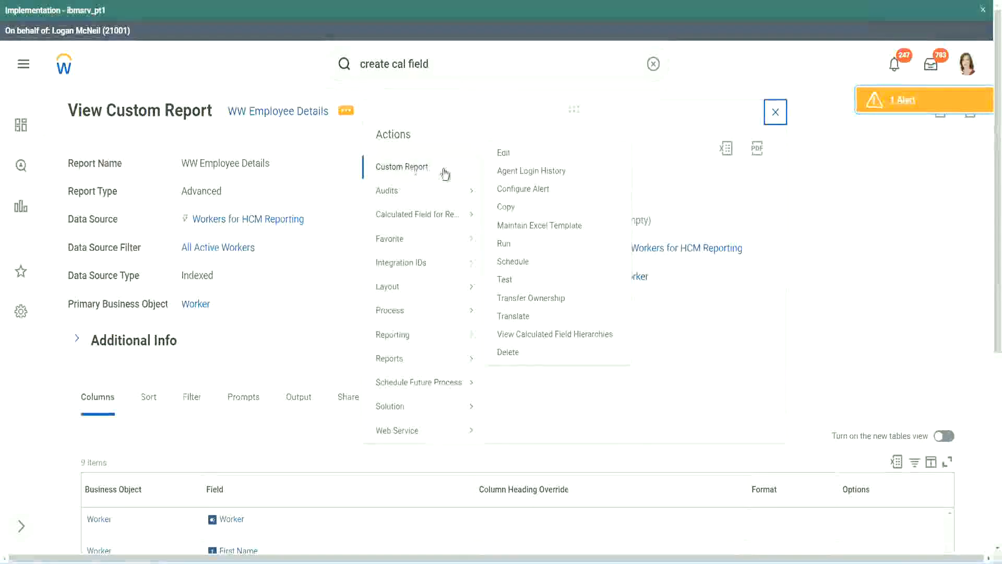
click(509, 153)
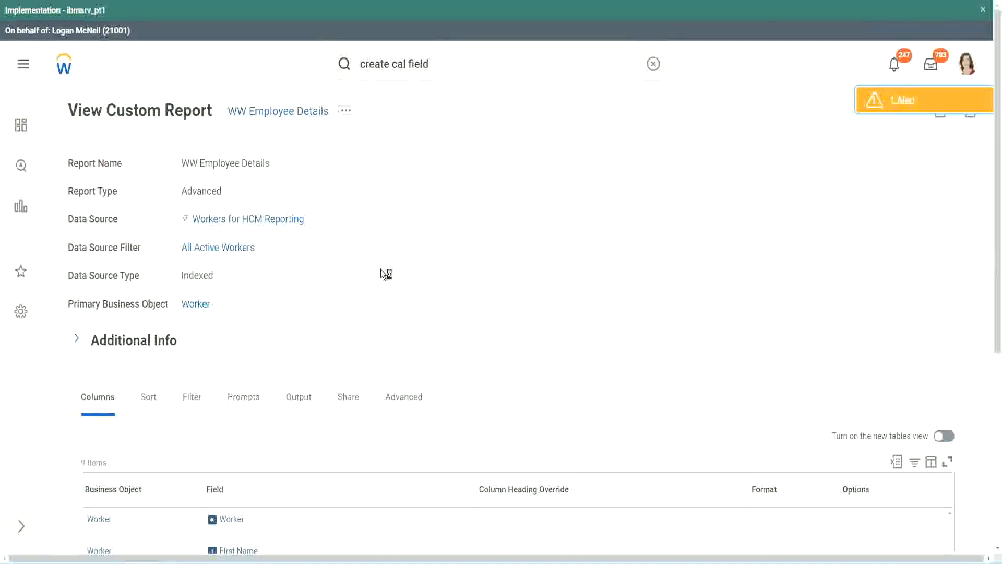
scroll(381, 271, down, 6)
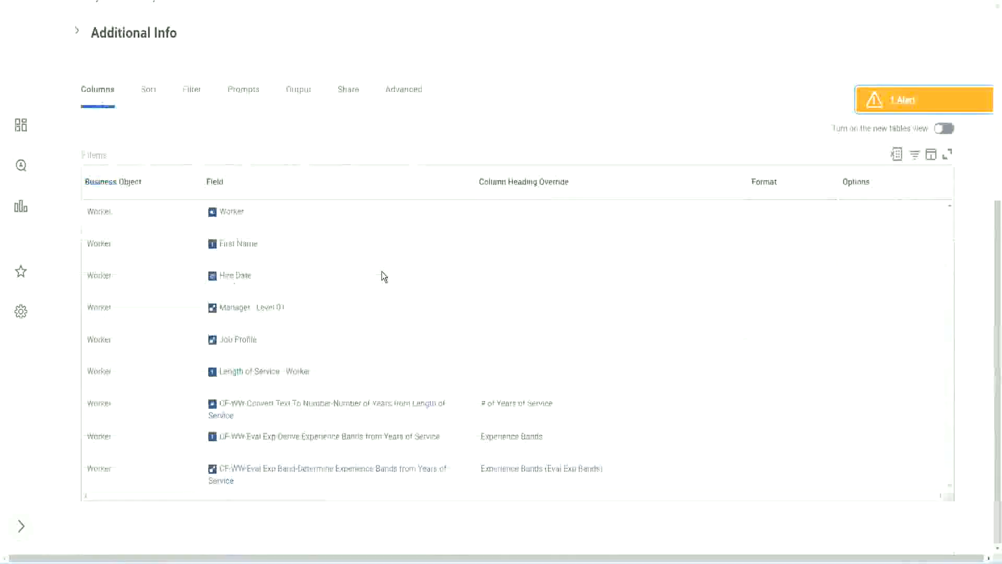
scroll(376, 290, down, 9)
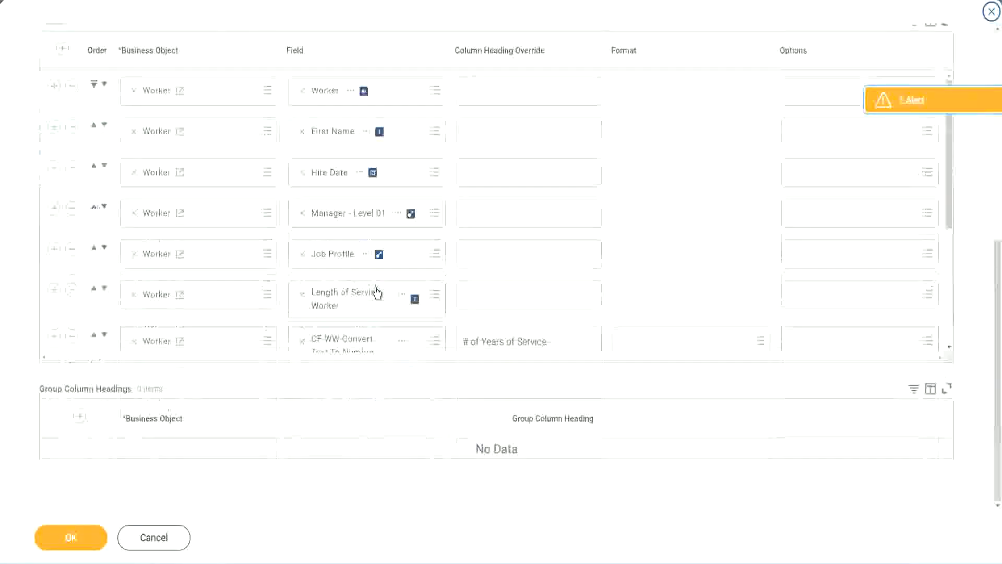
Add a Worker column to the end of the report for the field CF-WW-LRB-Identify Experience Bands from years of Service
scroll(230, 302, down, 5)
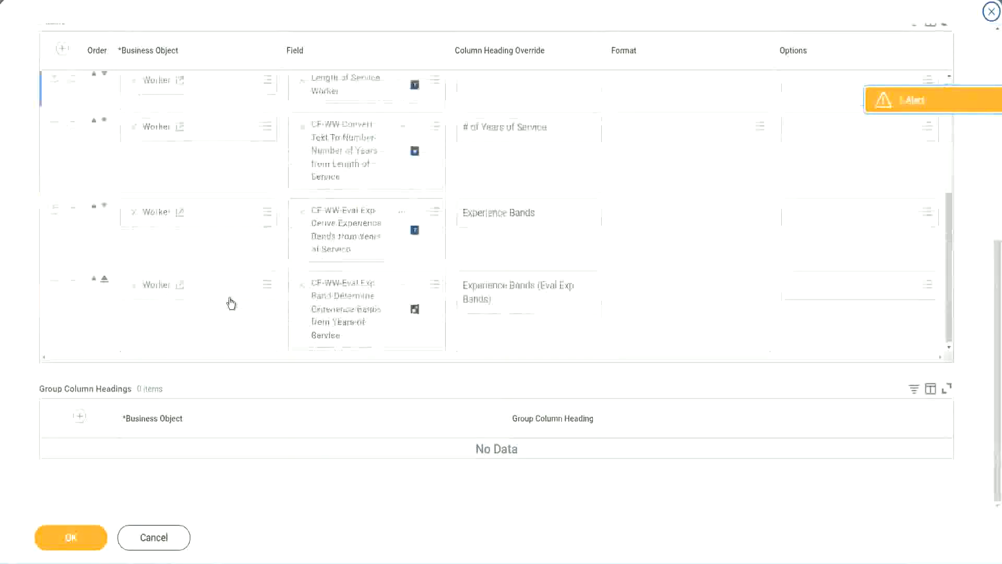
click(54, 280)
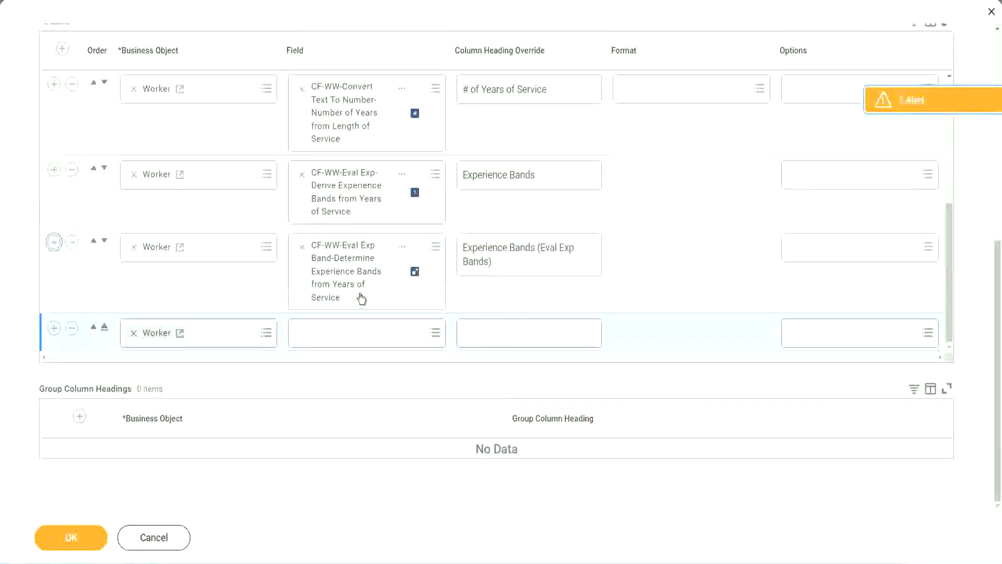
click(340, 333)
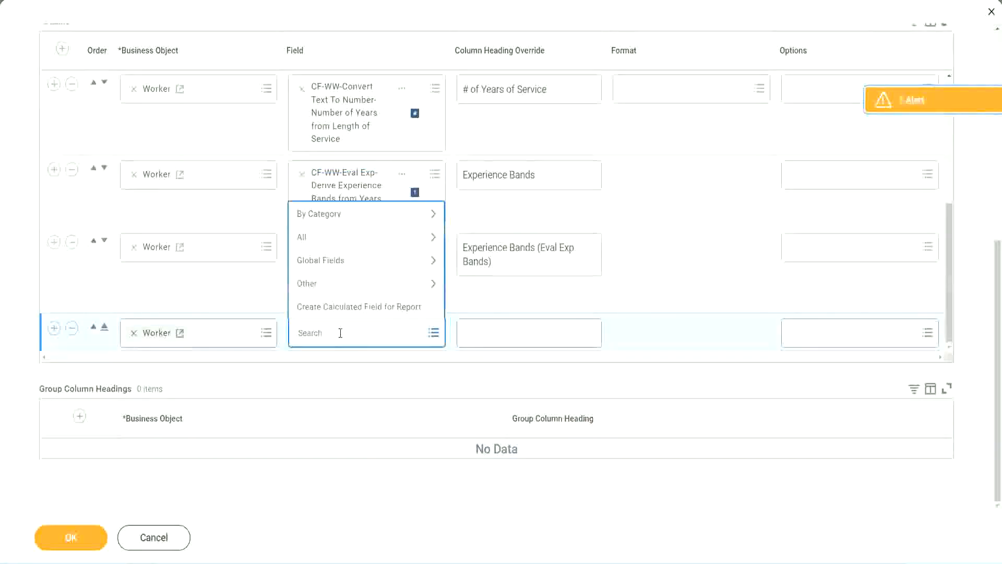
key(ctrl+v)
key(Return)
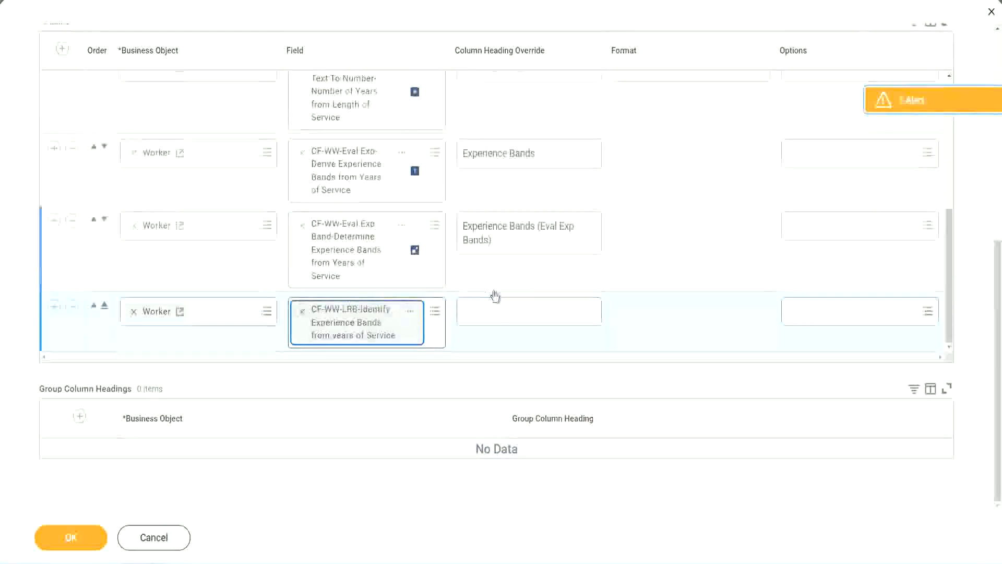
Set the new lookup range band column's heading override to "Experience Bands (LRB)"
click(500, 305)
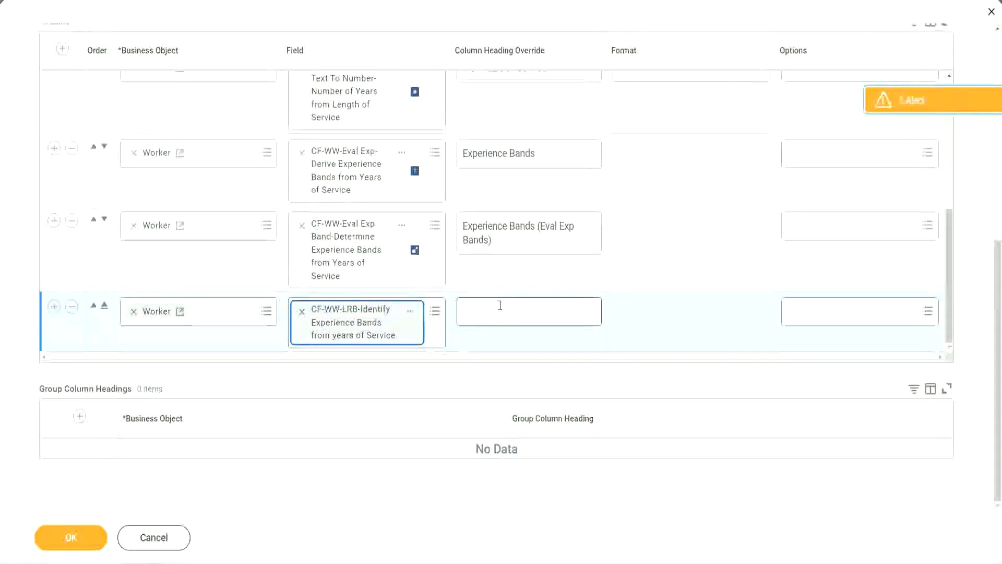
text(Ex)
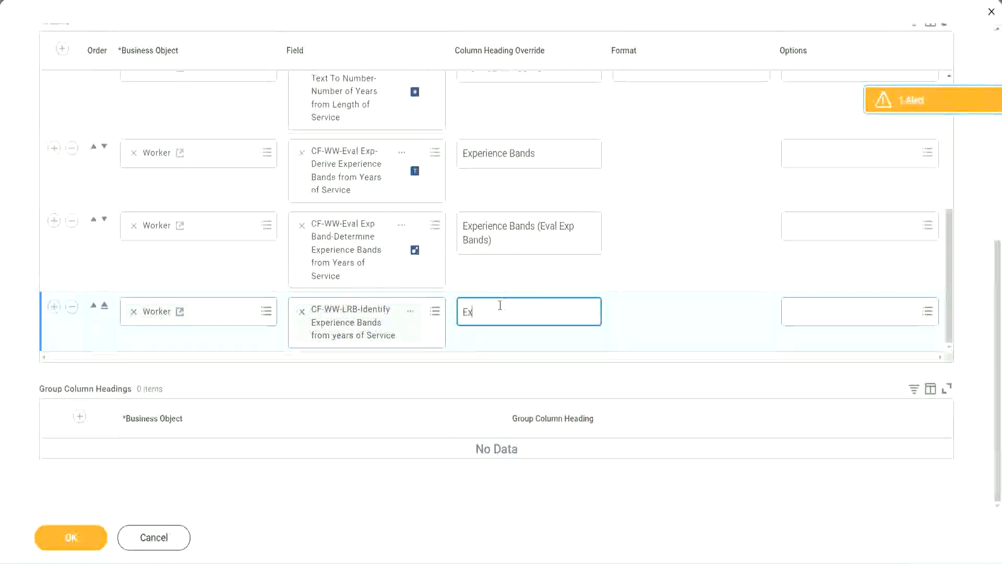
text(perienc)
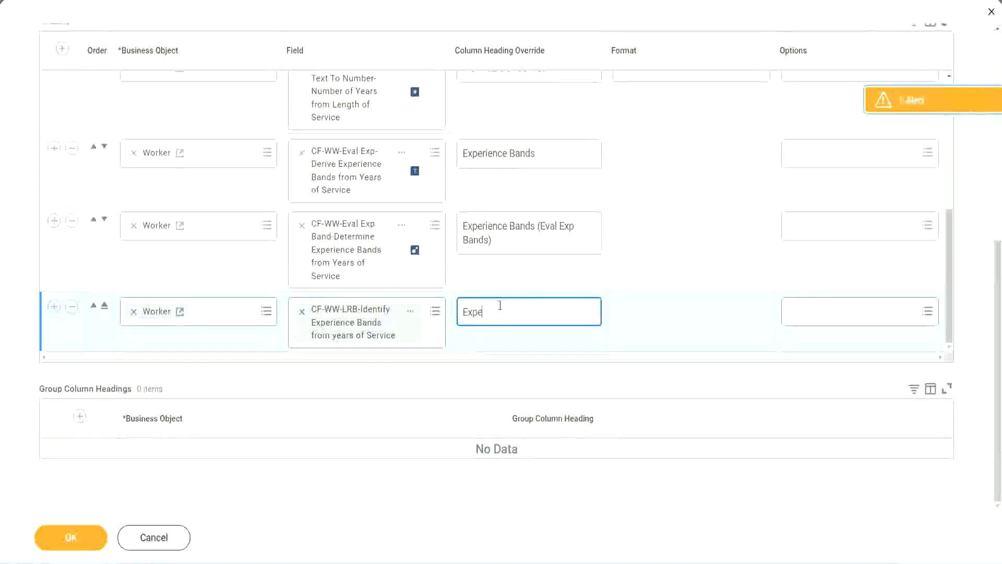
key(BackSpace)
key(BackSpace)
key(BackSpace)
key(BackSpace)
key(BackSpace)
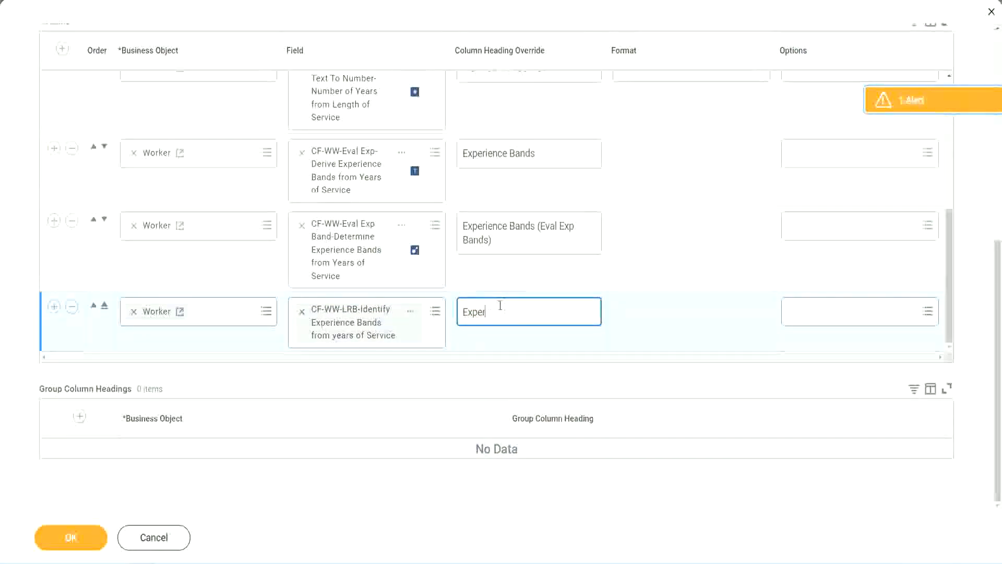
text(rience Bands (LRB)
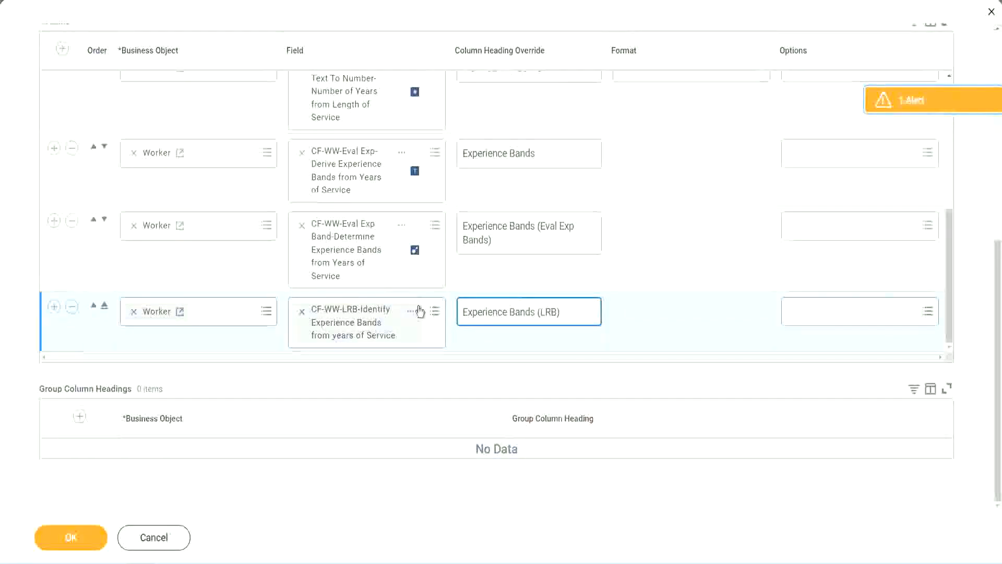
Save the report changes and run WW Employee Details with the worker type prompts left blank
click(88, 548)
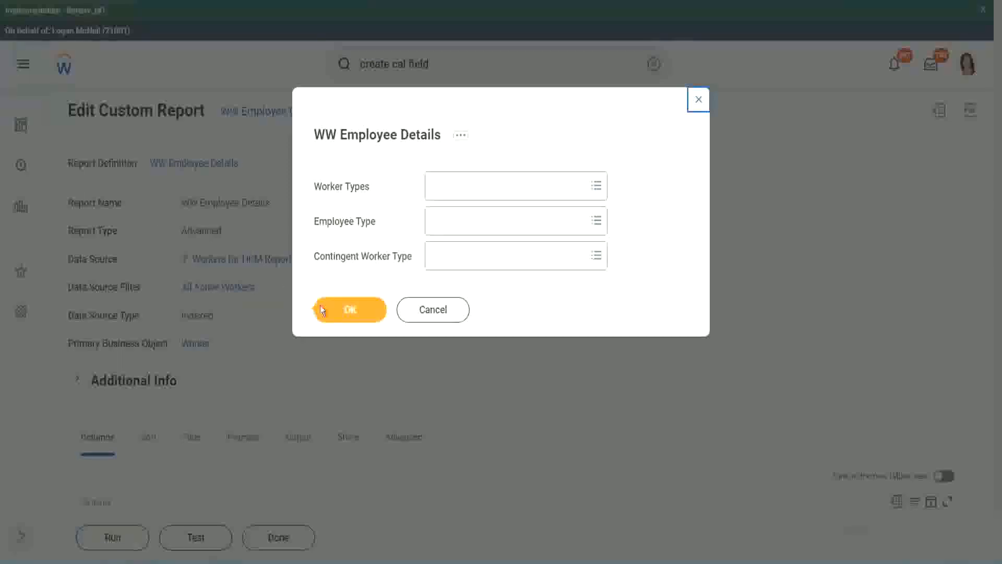
click(350, 309)
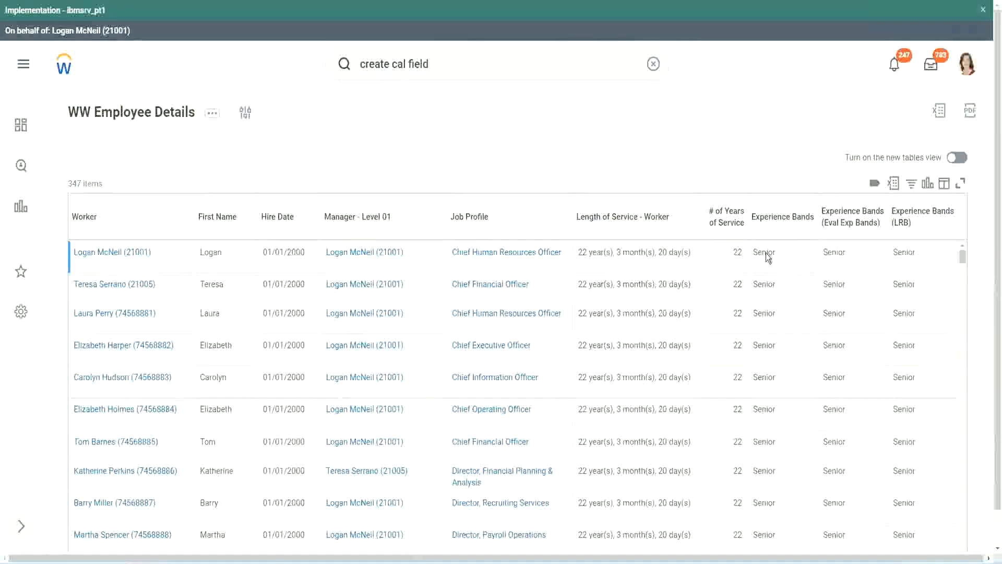
Compare the values of the three experience band columns with the years of service across the worker rows
double_click(767, 253)
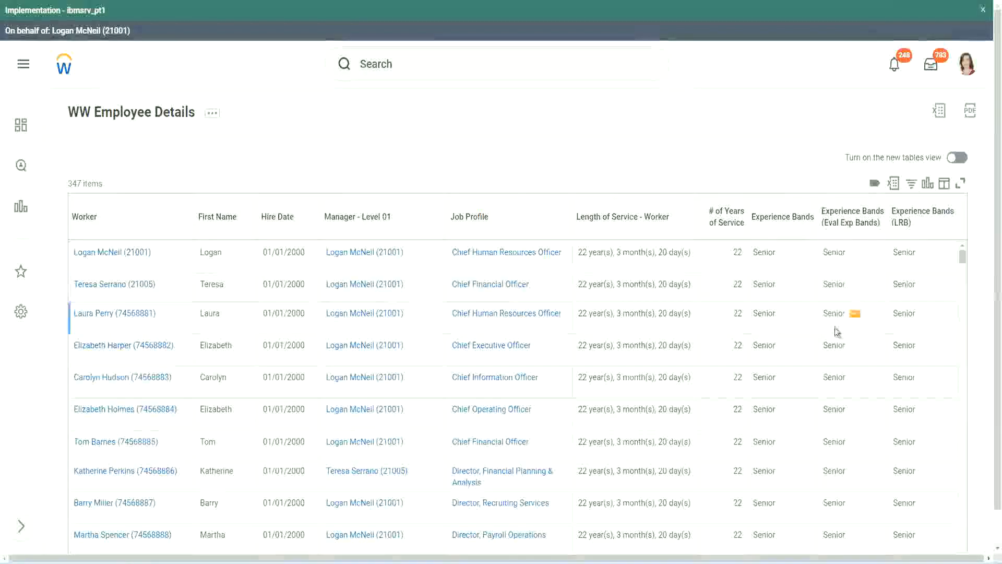
scroll(834, 328, down, 10)
scroll(828, 353, down, 3)
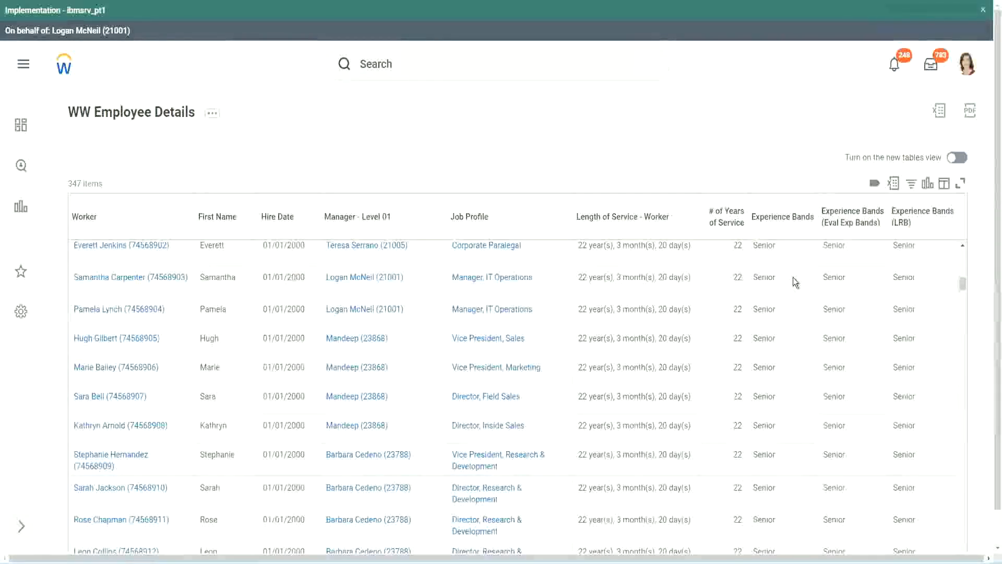
scroll(788, 428, down, 3)
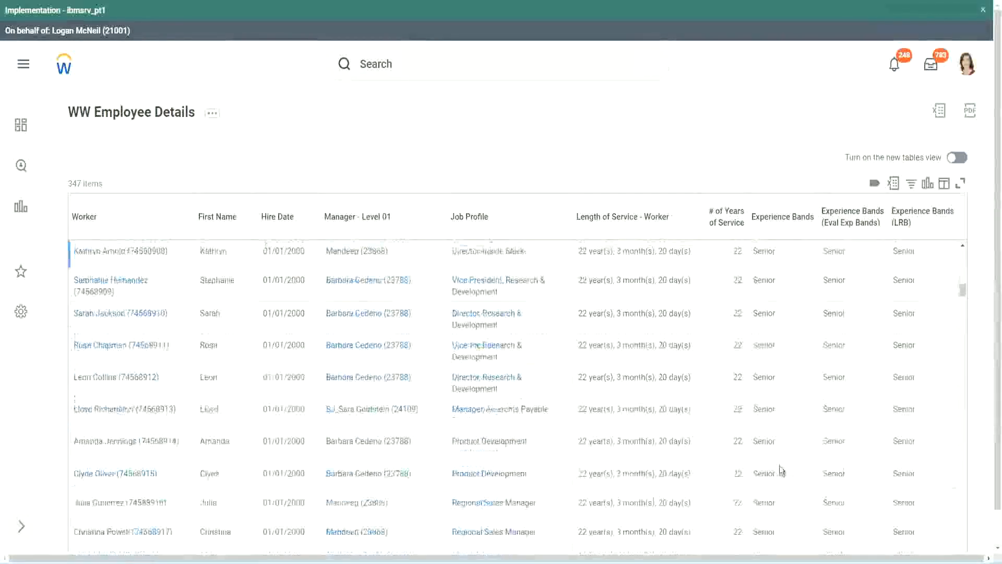
scroll(784, 374, down, 1)
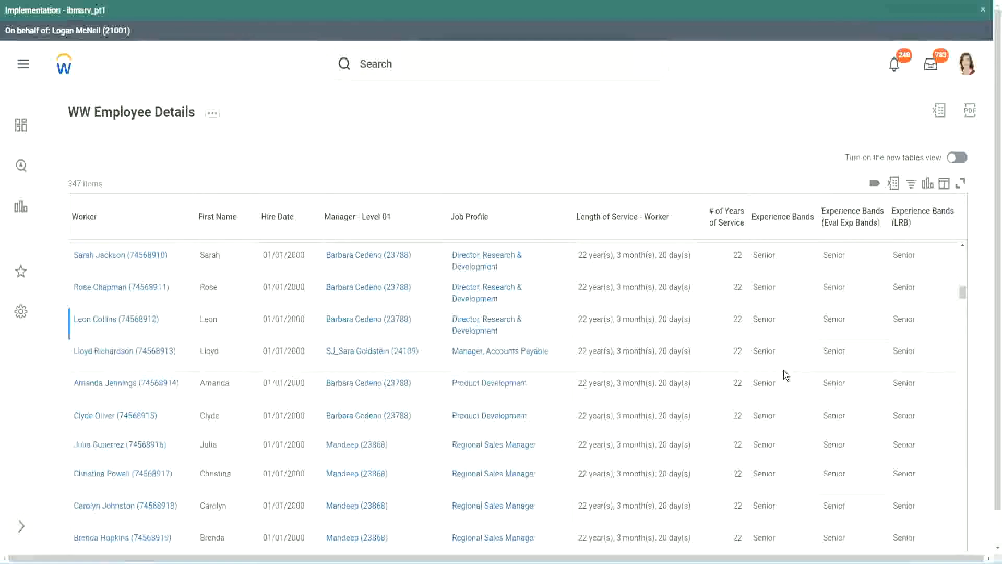